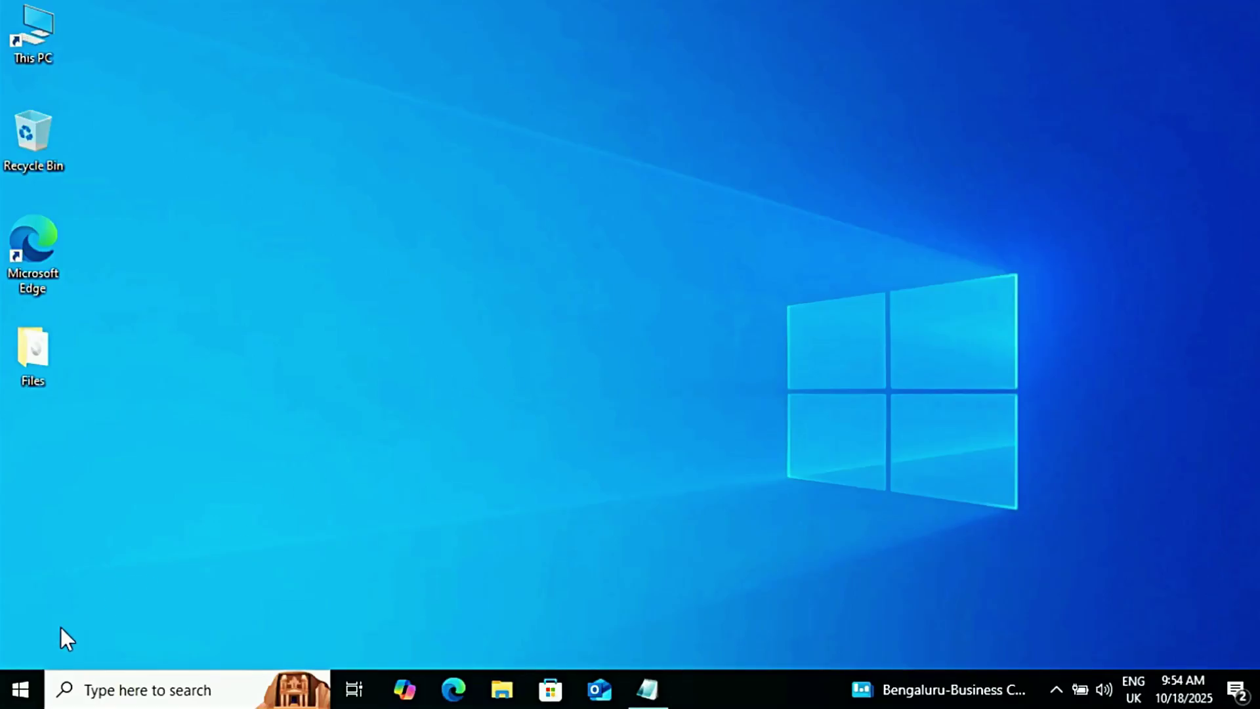
- Go to Settings > Update & Security to view the Windows Update page
left_click(19, 688)
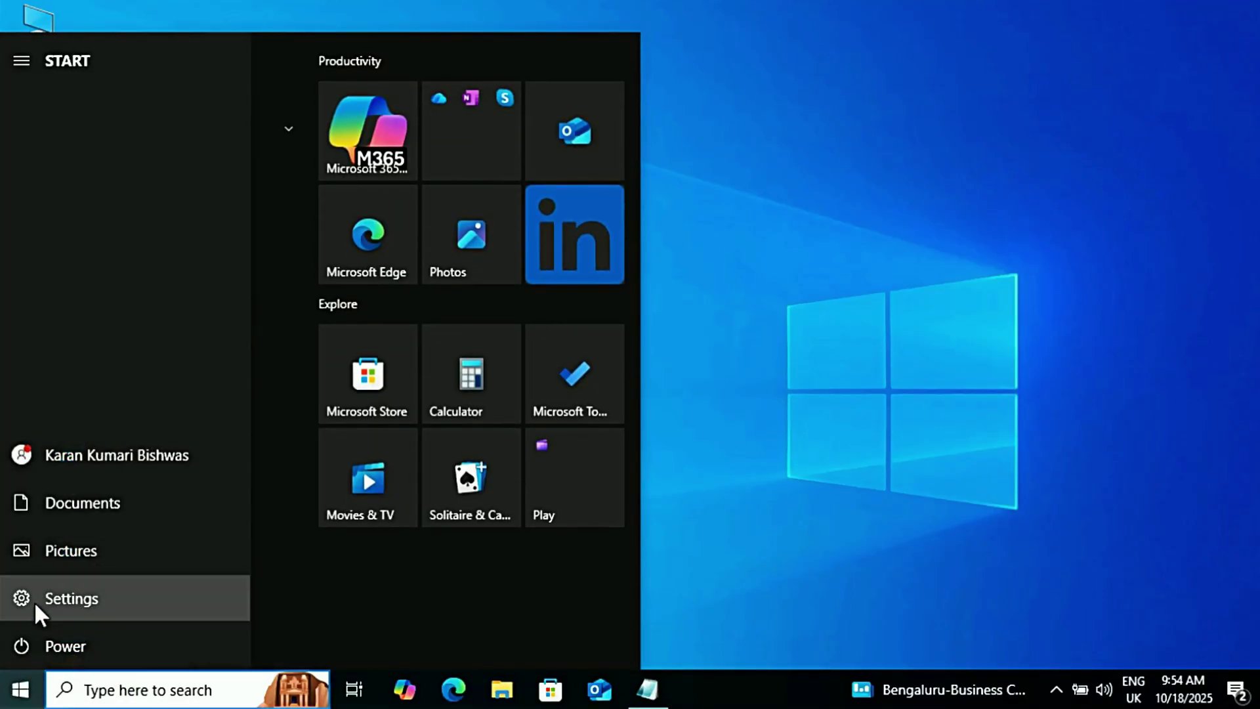
left_click(34, 601)
left_click(180, 574)
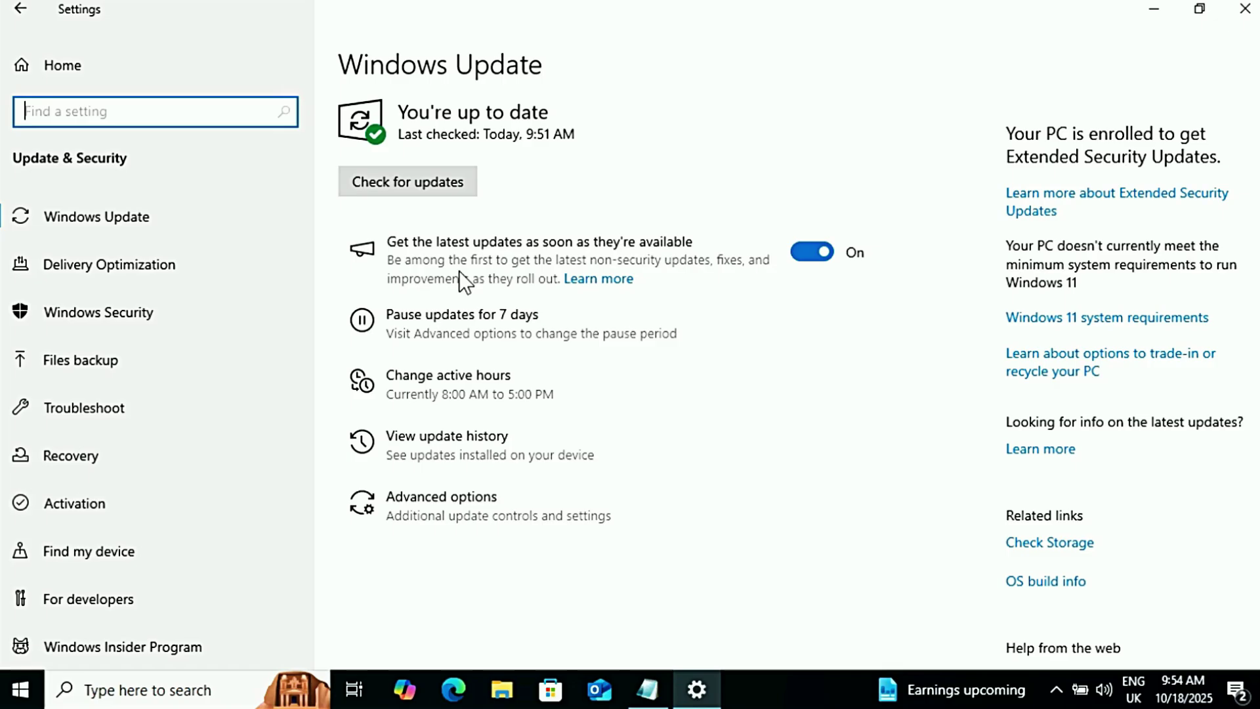
- Run winver to show Windows 10 version 22H2, OS Build 19045.6456
key("super+r")
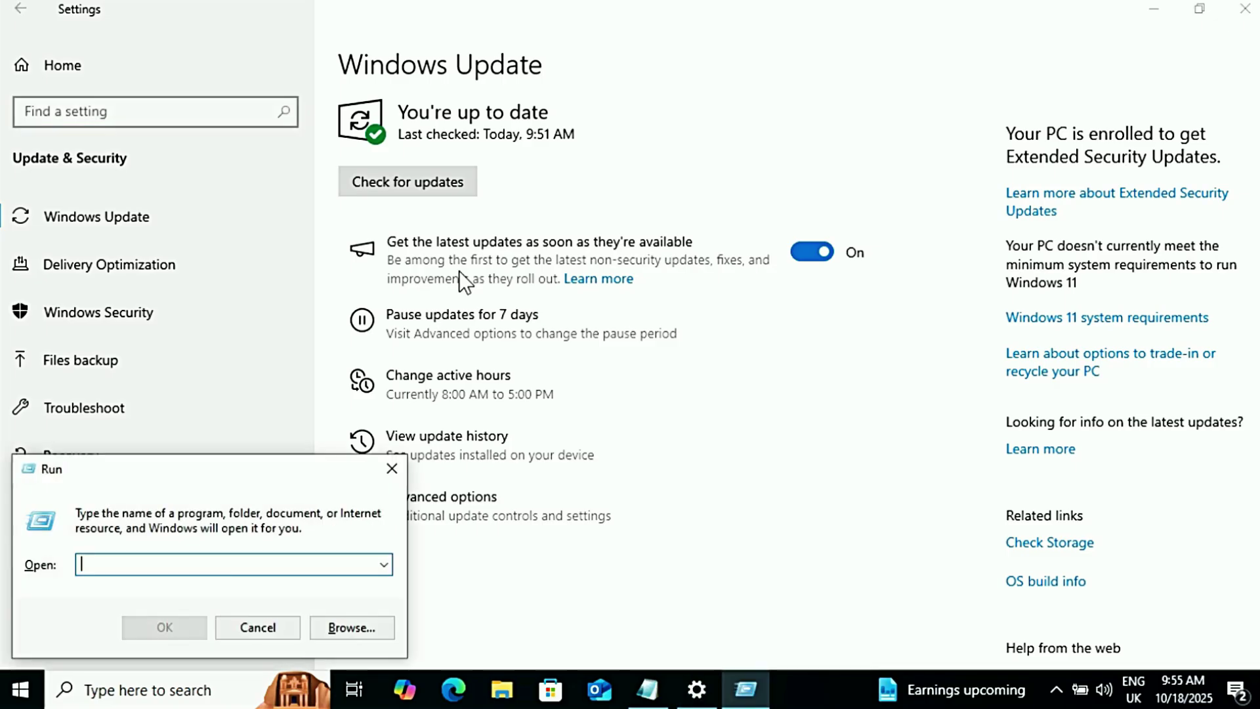
type("Winver")
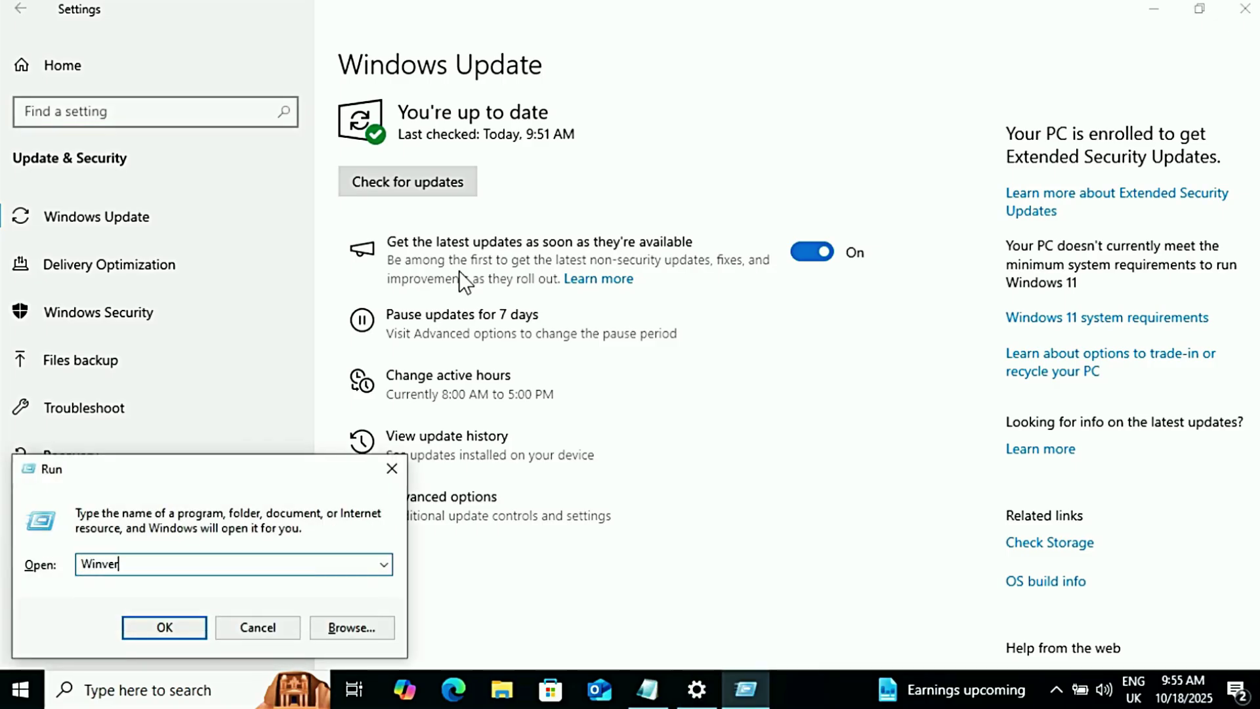
left_click(170, 622)
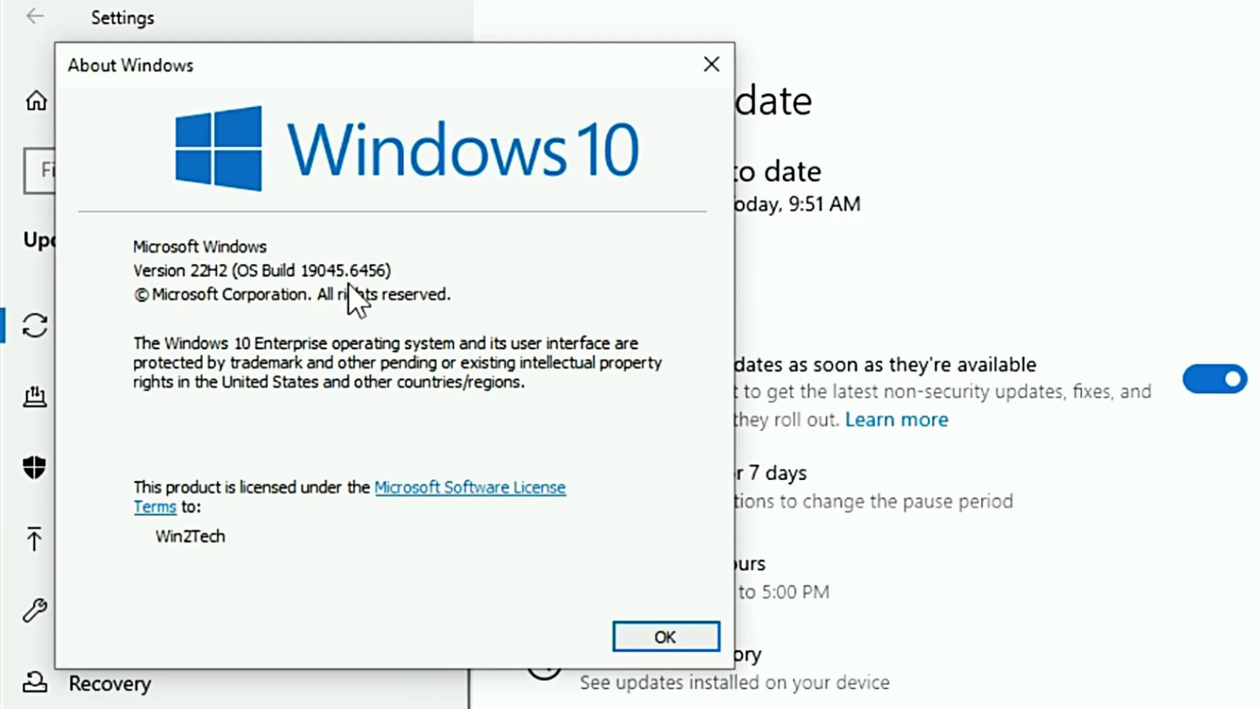
- Dismiss About Windows, check the Accounts info page, then close Settings
left_click(645, 637)
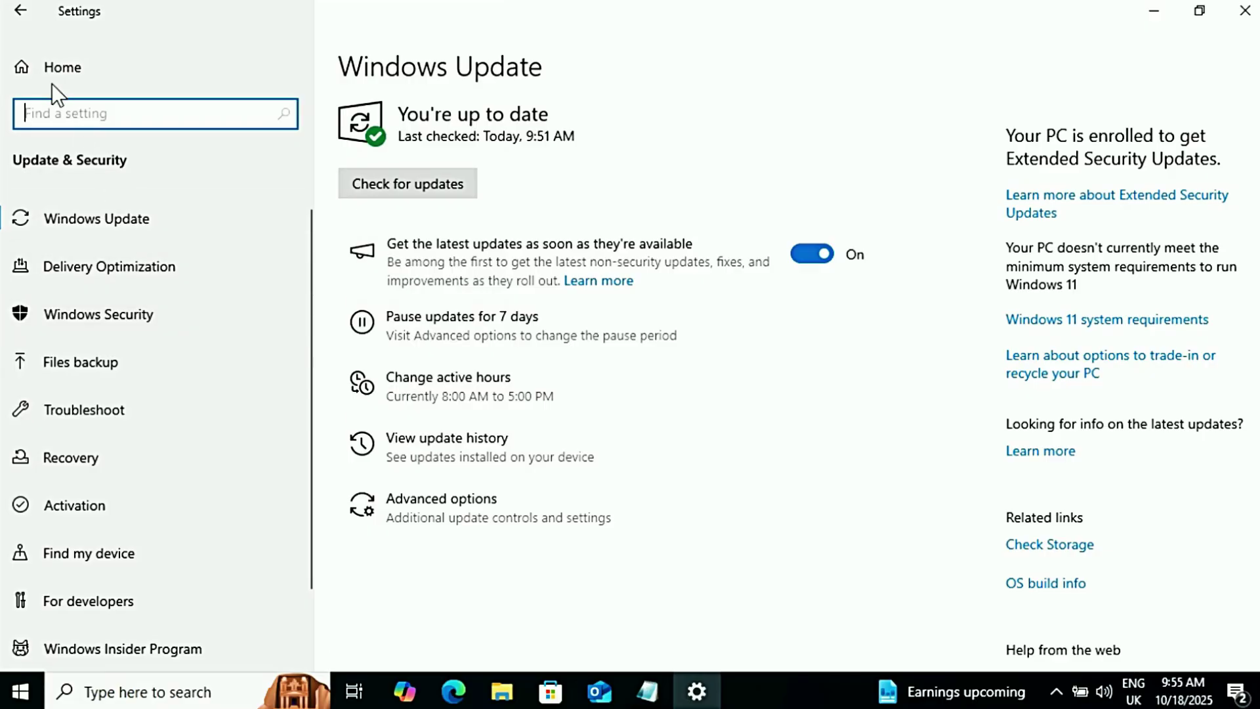
left_click(22, 12)
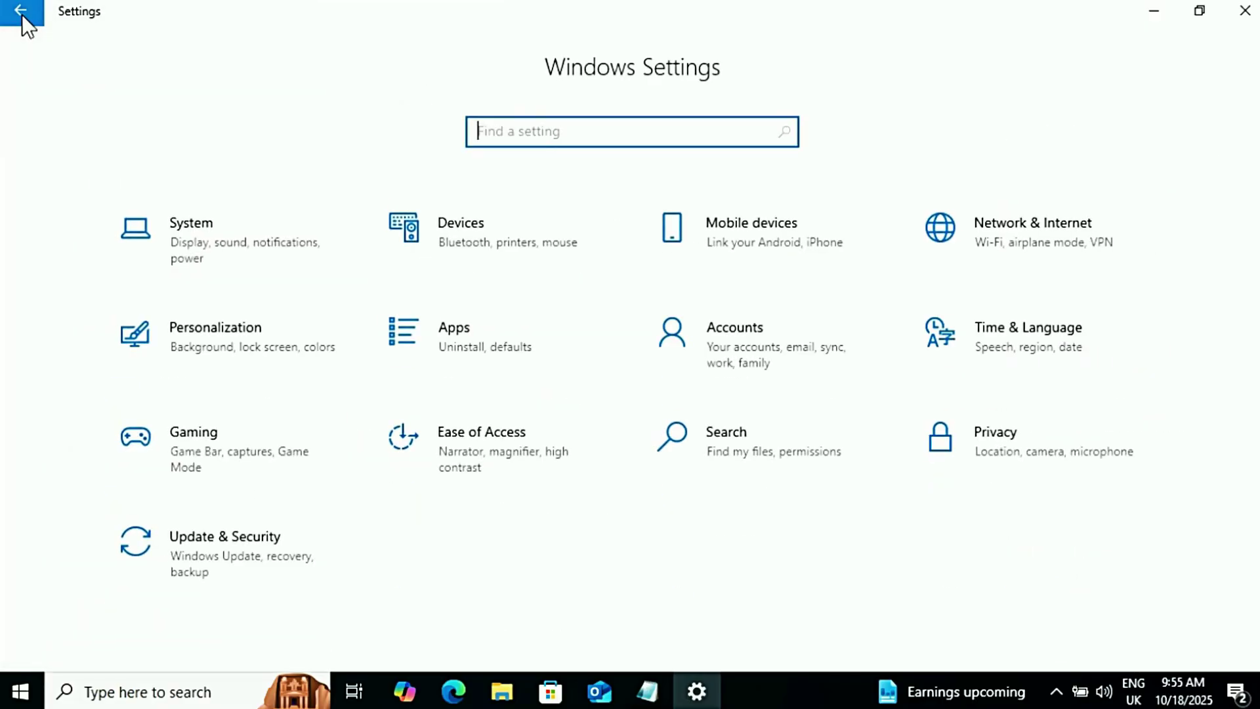
left_click(758, 344)
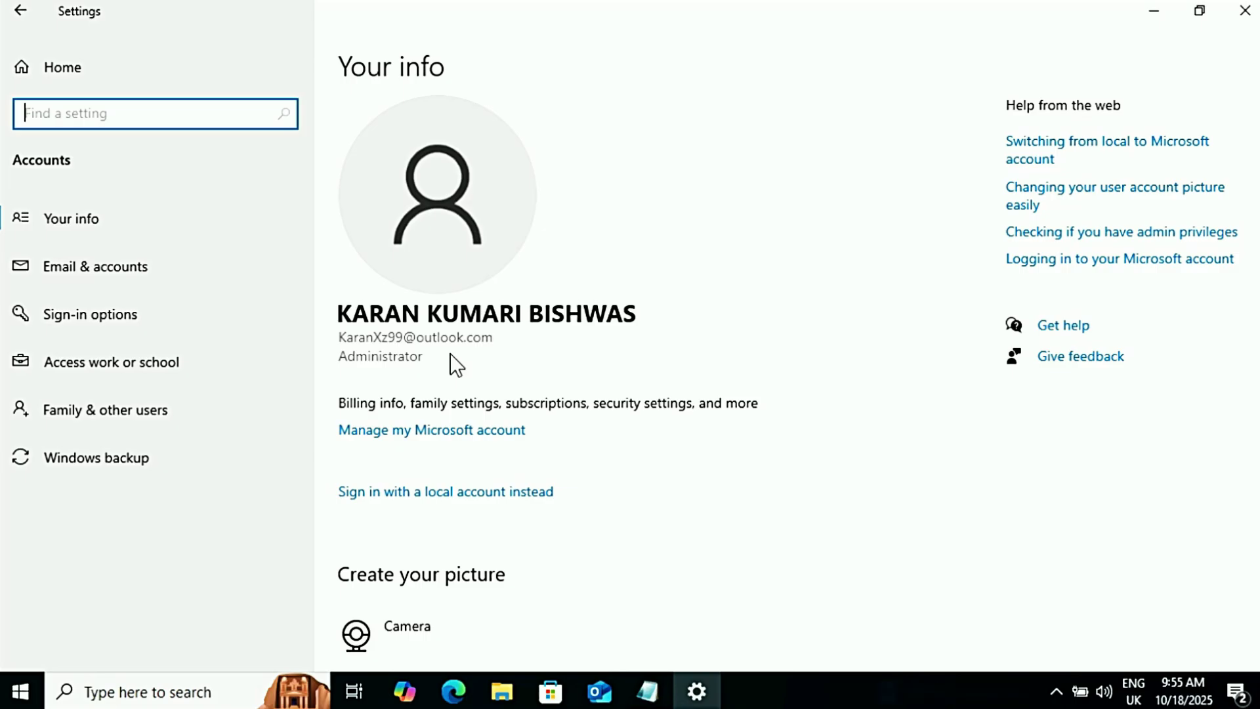
left_click(1245, 11)
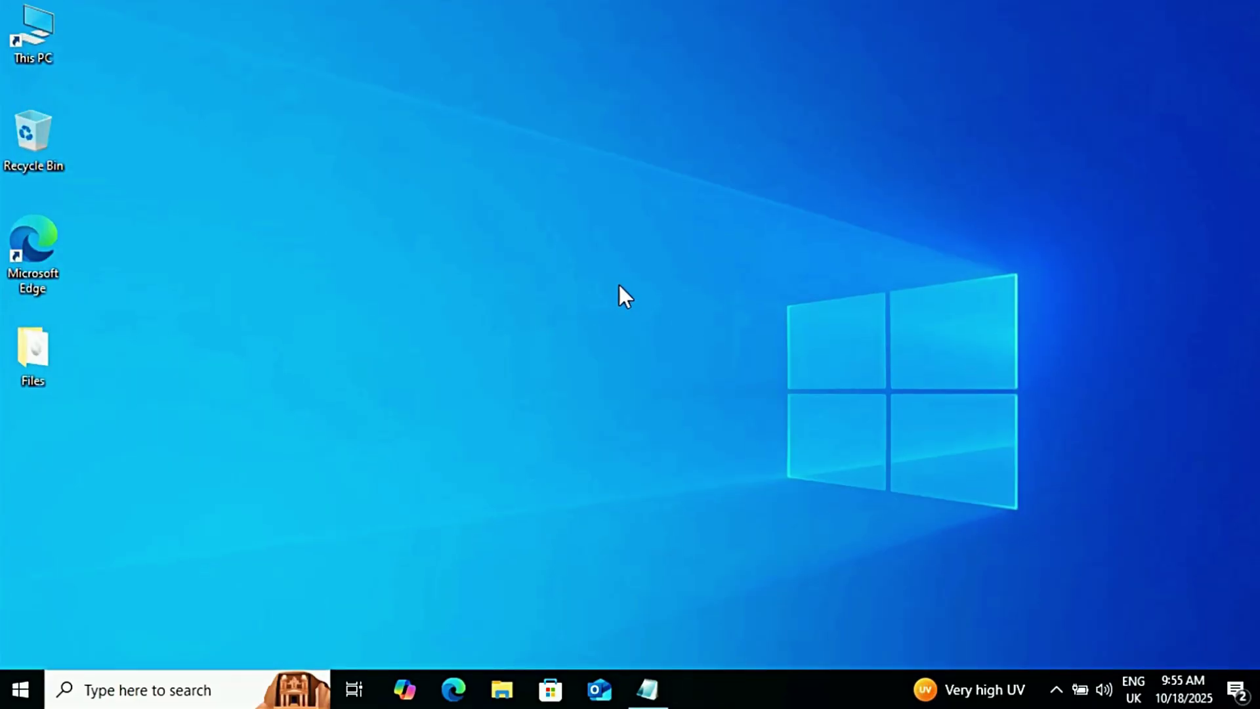
- Search for regedit in the taskbar to launch Registry Editor
left_click(170, 689)
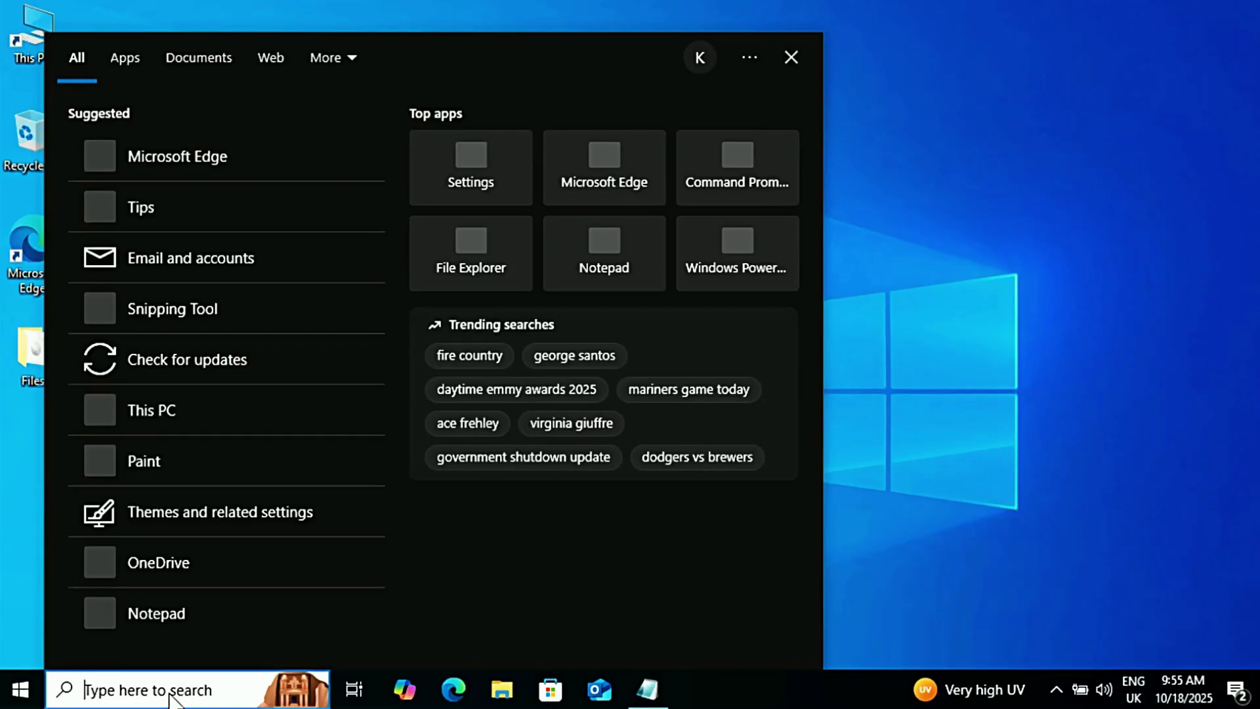
type("regedit")
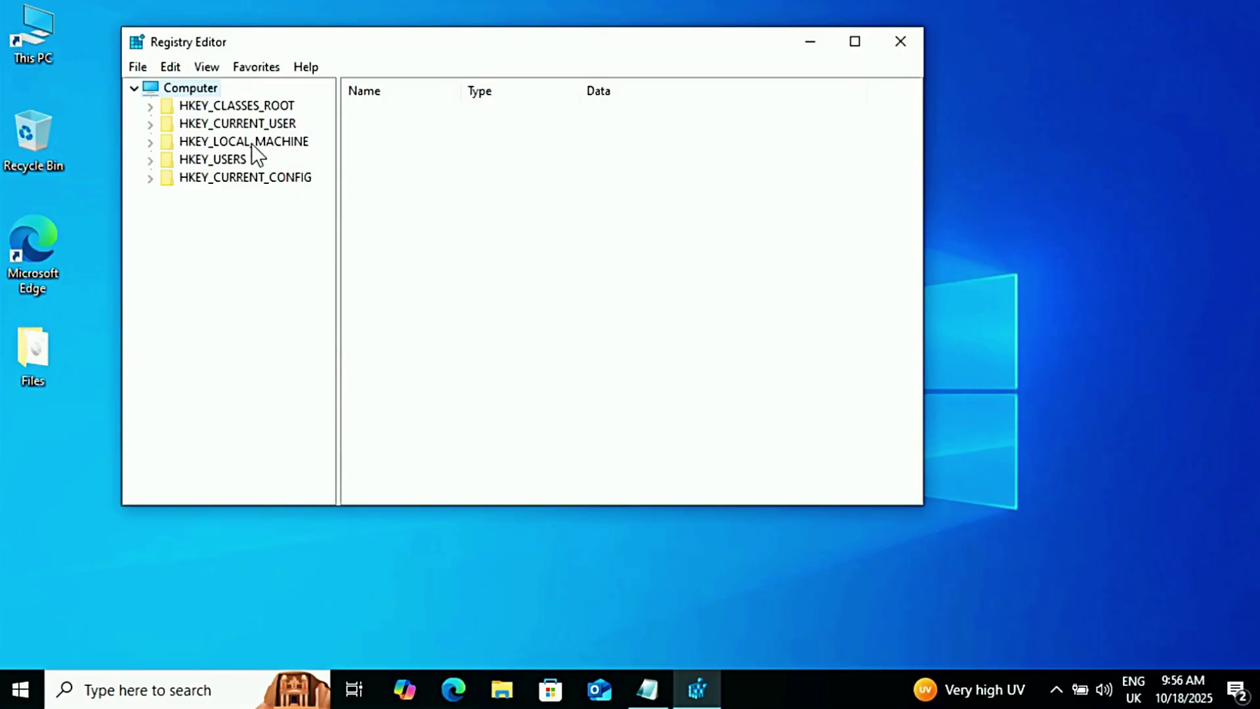
- Enable the address bar and paste the HKCU\...\CurrentVersion\Windows path from Notepad to jump there
left_click(210, 68)
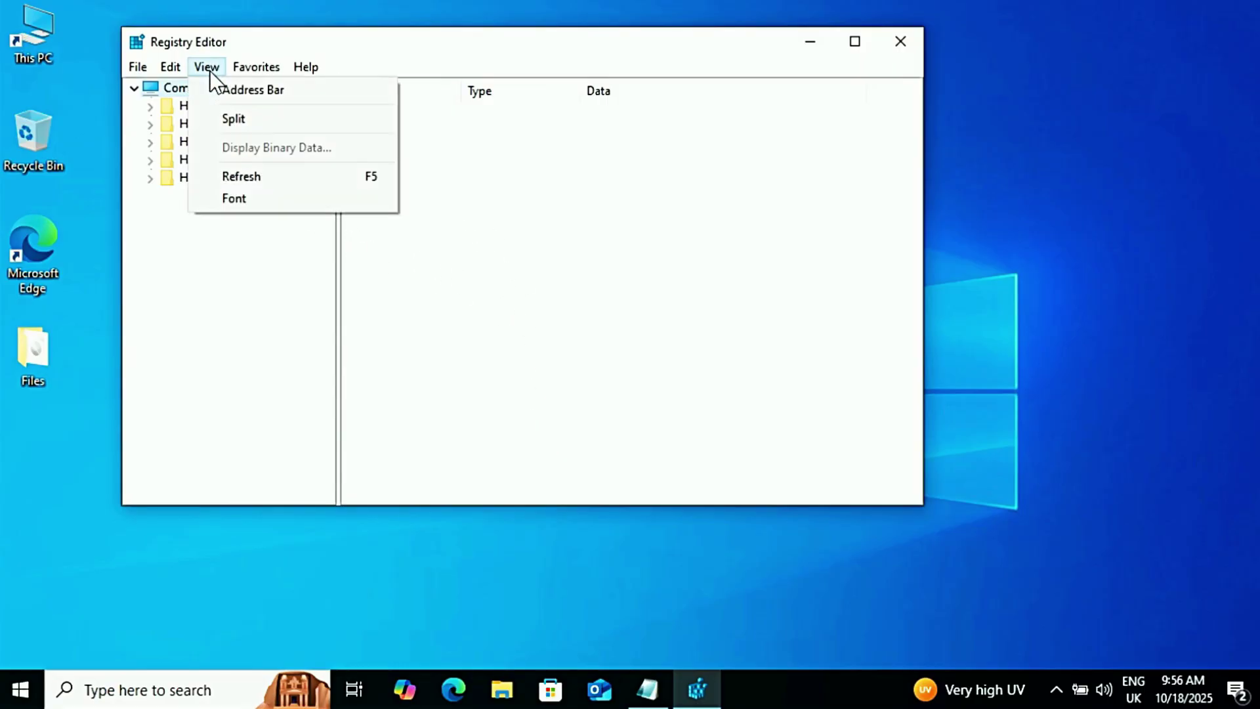
left_click(252, 92)
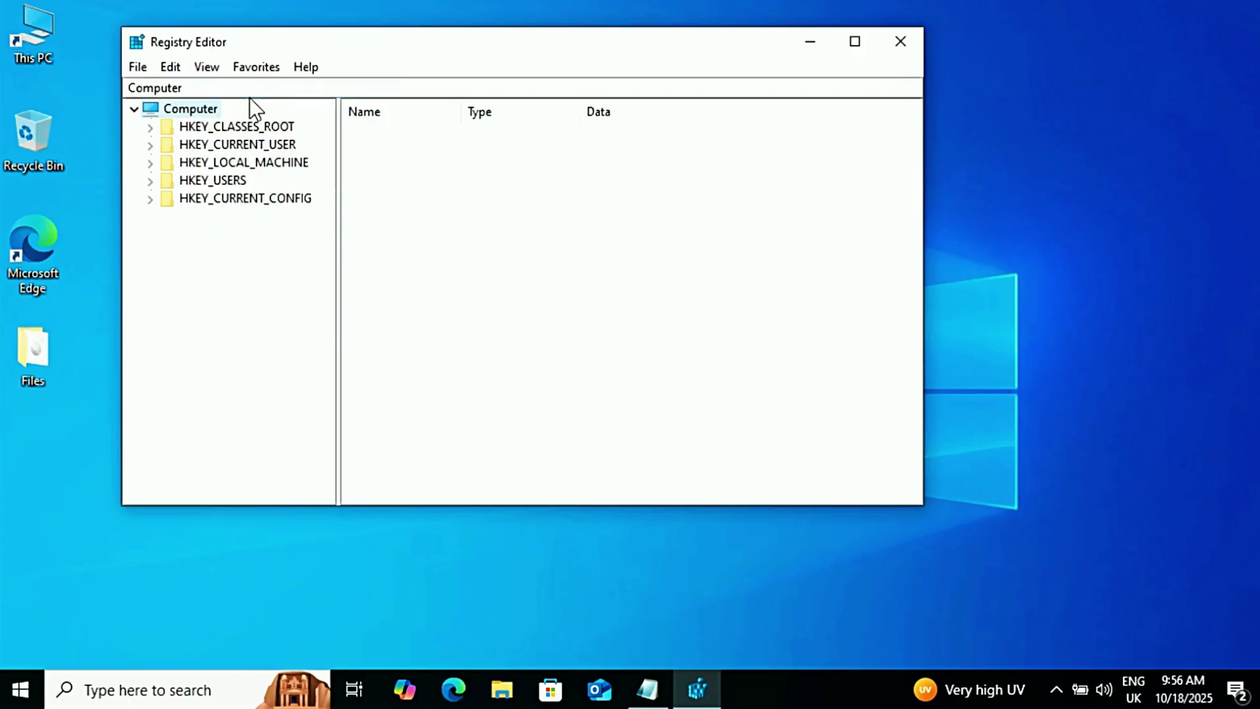
left_click(647, 689)
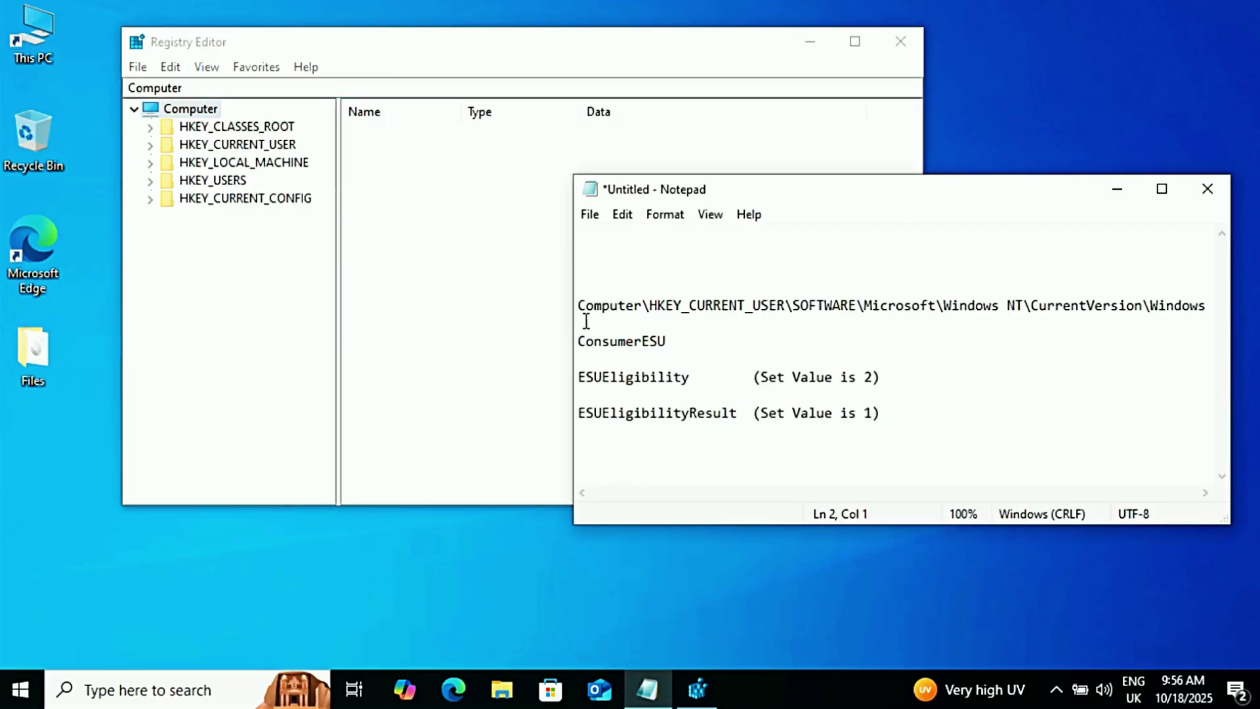
left_click_drag(578, 305, 1210, 305)
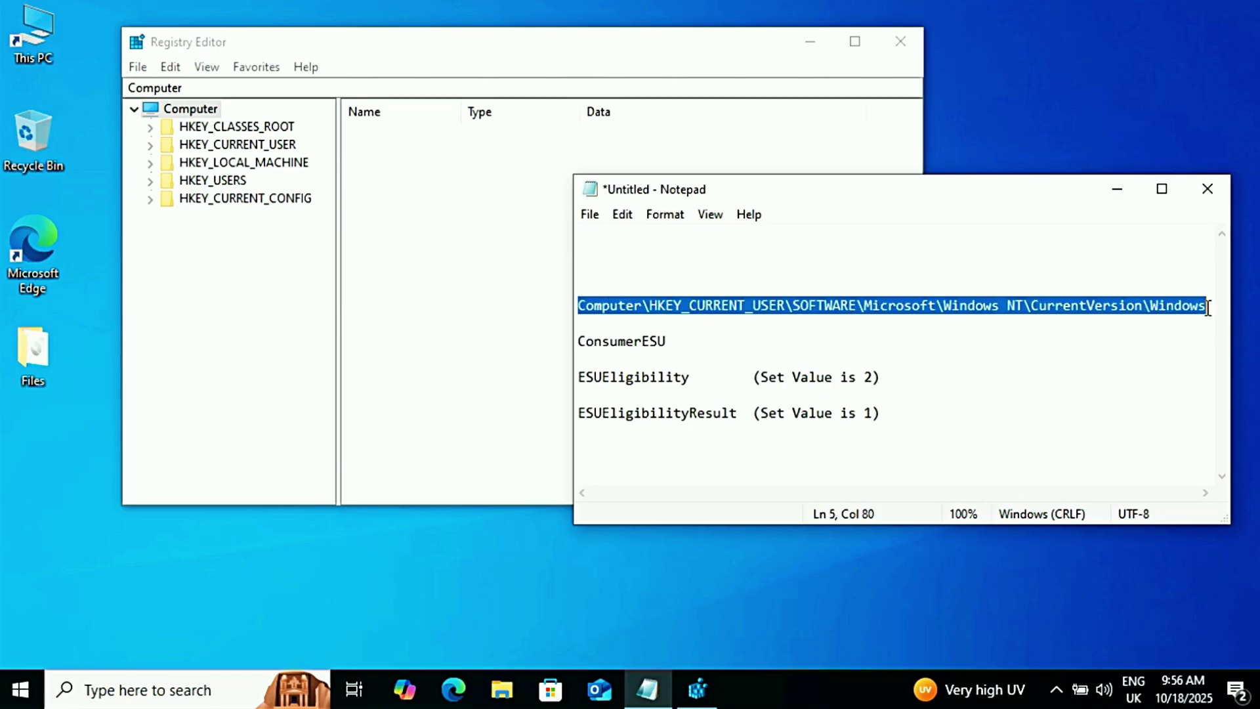
right_click(893, 301)
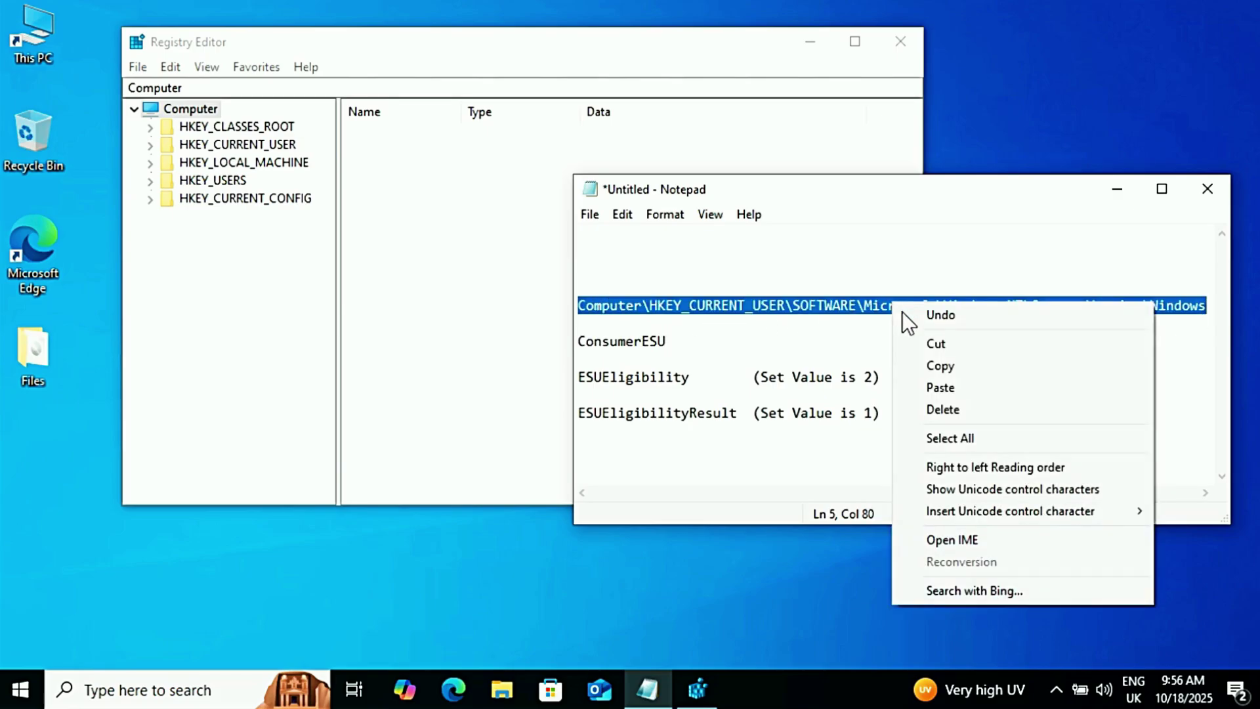
left_click(939, 365)
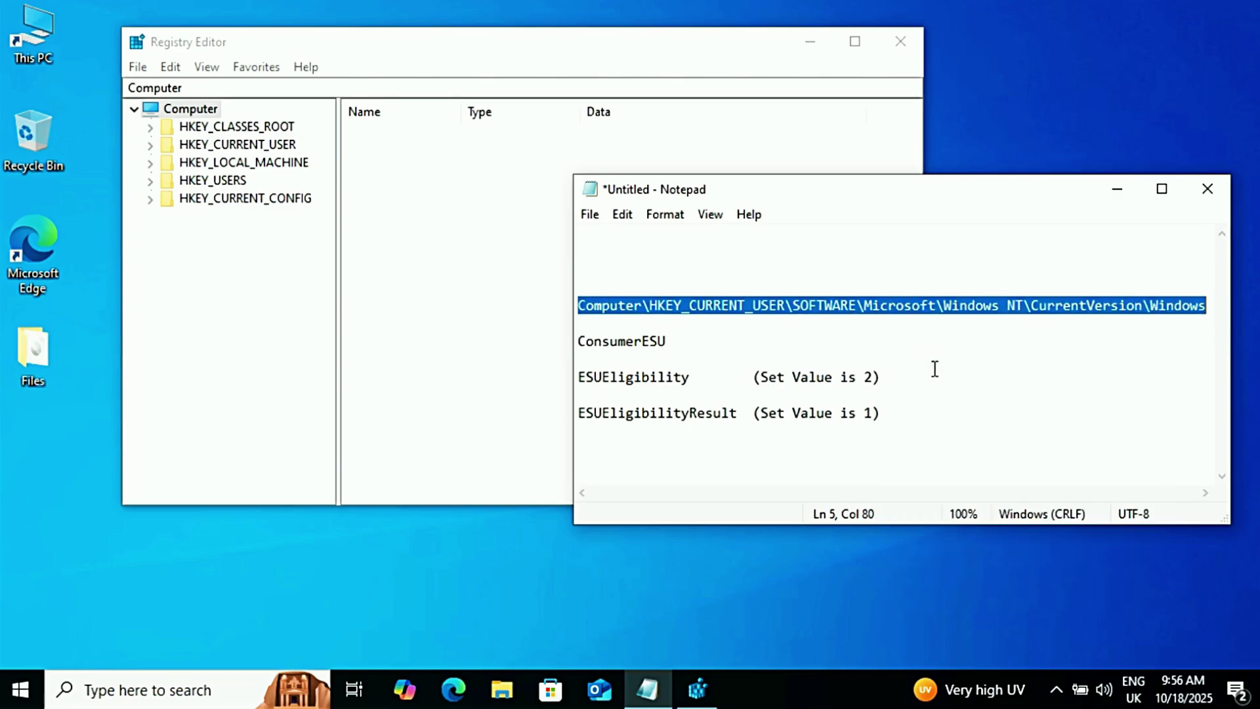
left_click(308, 86)
key("BackSpace")
key("BackSpace")
key("BackSpace")
key("BackSpace")
key("BackSpace")
key("BackSpace")
key("BackSpace")
key("BackSpace")
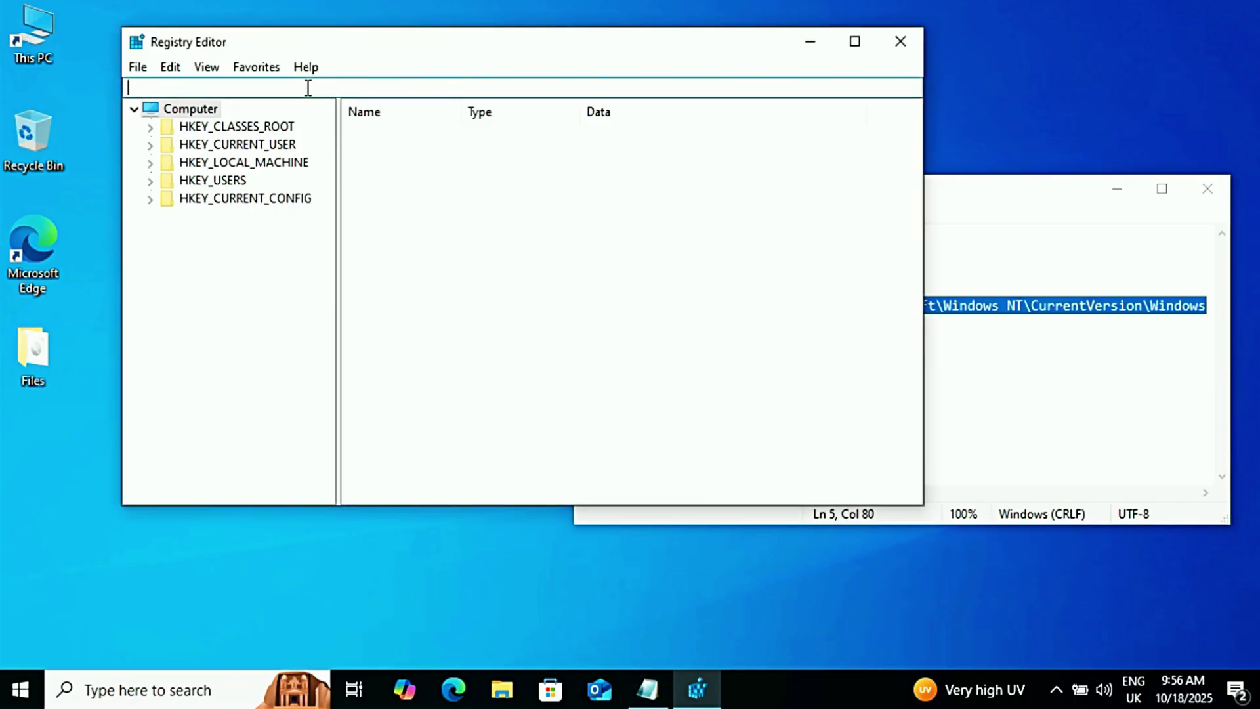
key("ctrl+v")
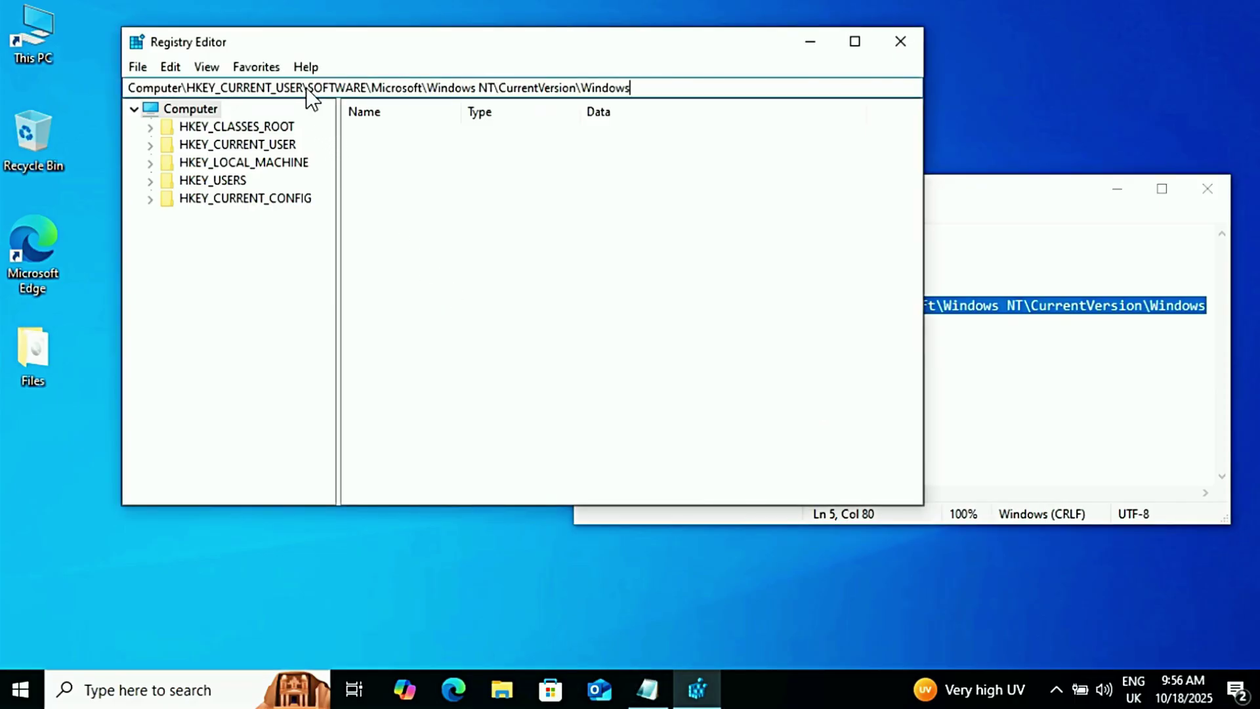
key("Return")
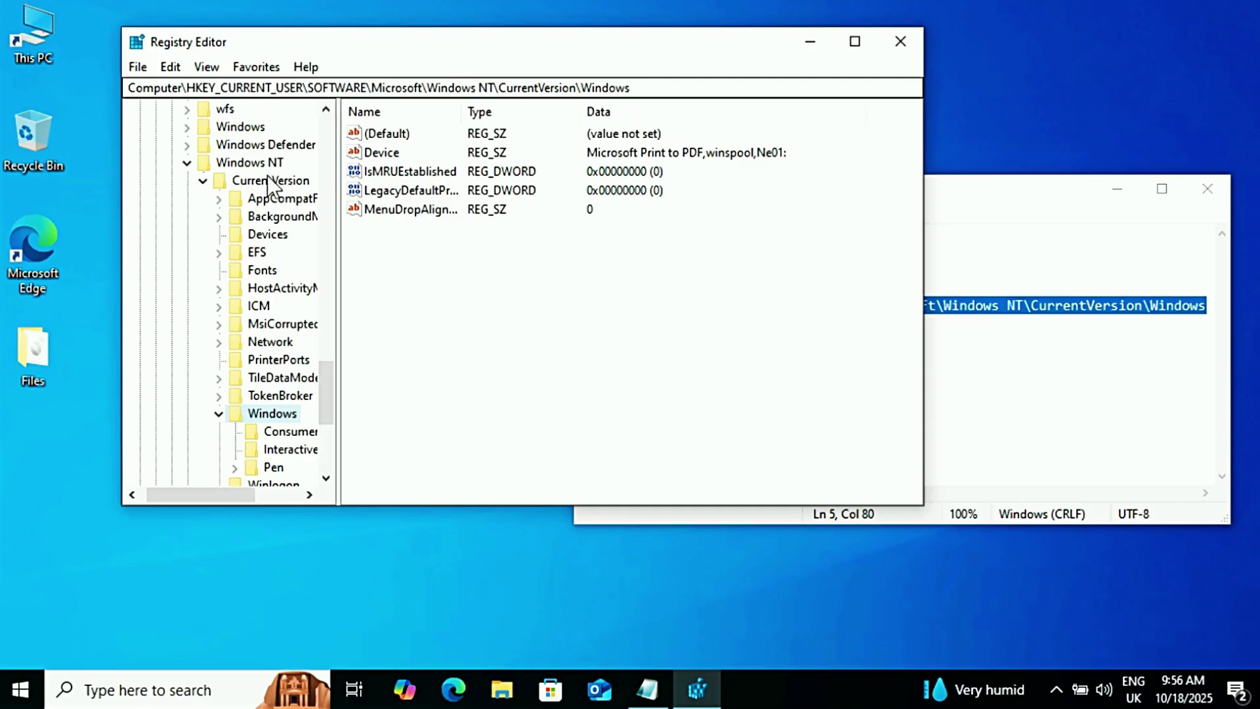
- Select the ConsumerESU key, showing ESUEligibility 3 and ESUEligibilityResult 2
left_click_drag(206, 488, 256, 501)
scroll(321, 403, "down", 2)
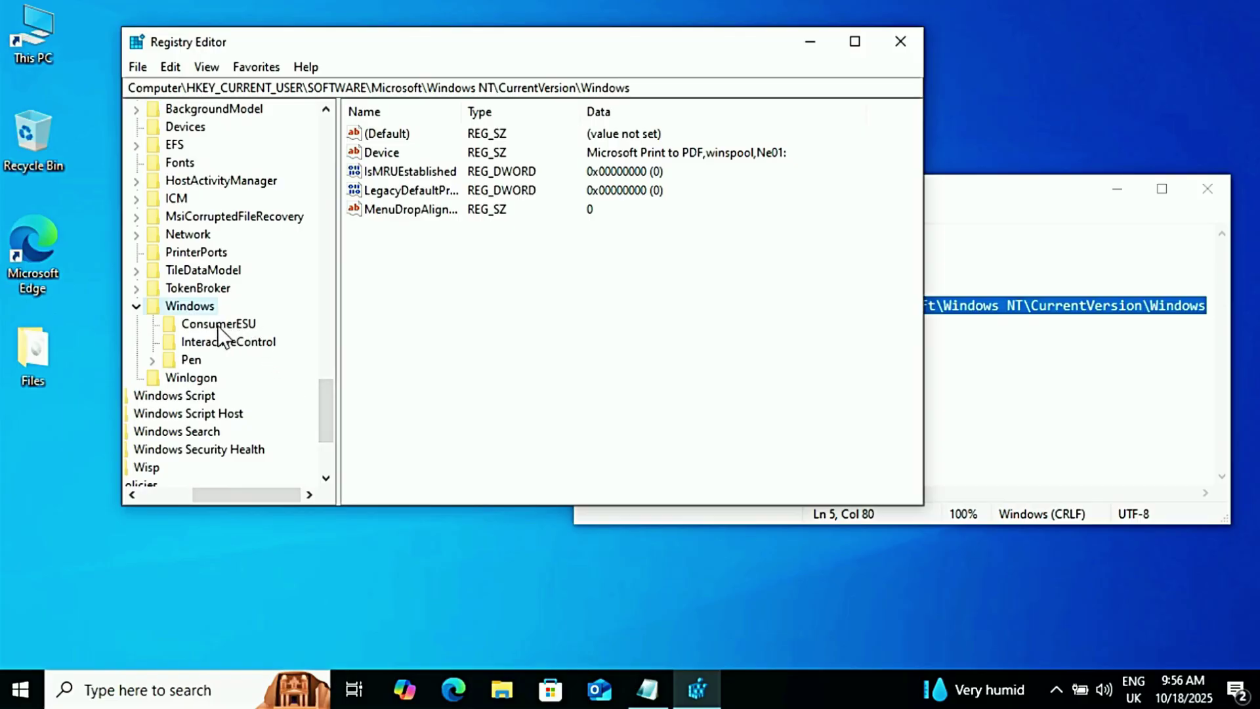
left_click(228, 325)
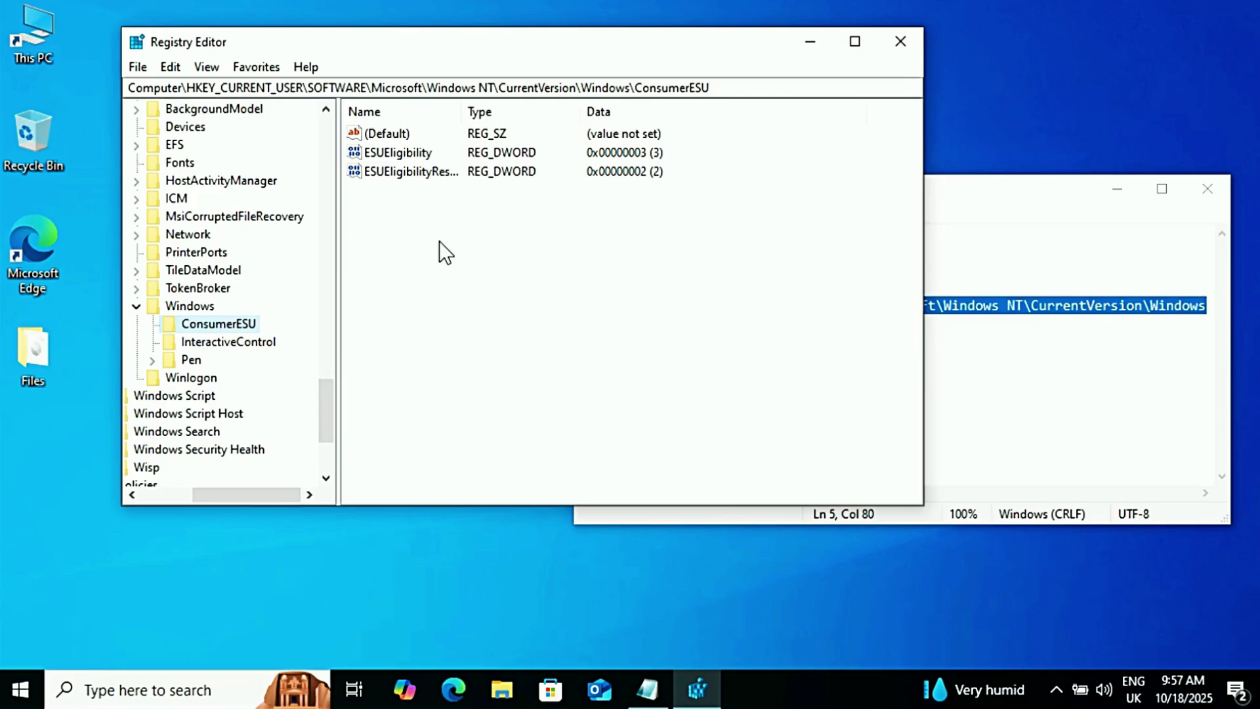
- Delete the existing ConsumerESU key
right_click(224, 326)
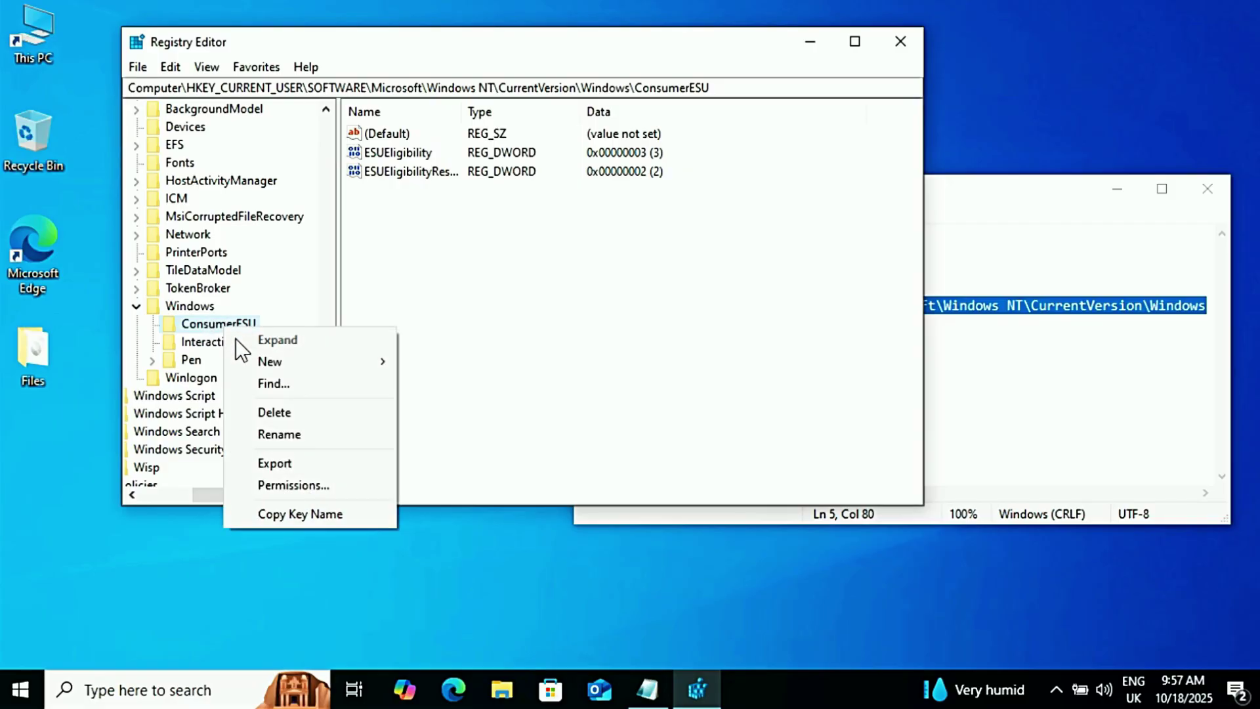
left_click(289, 408)
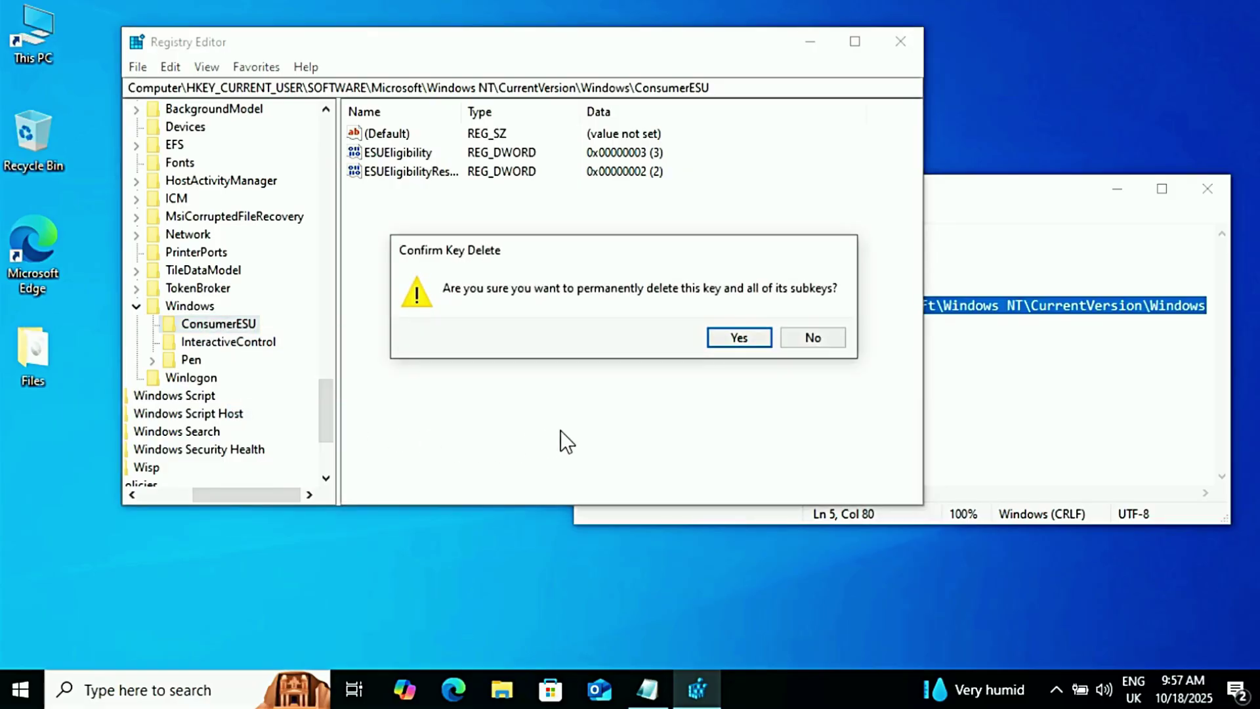
left_click(728, 340)
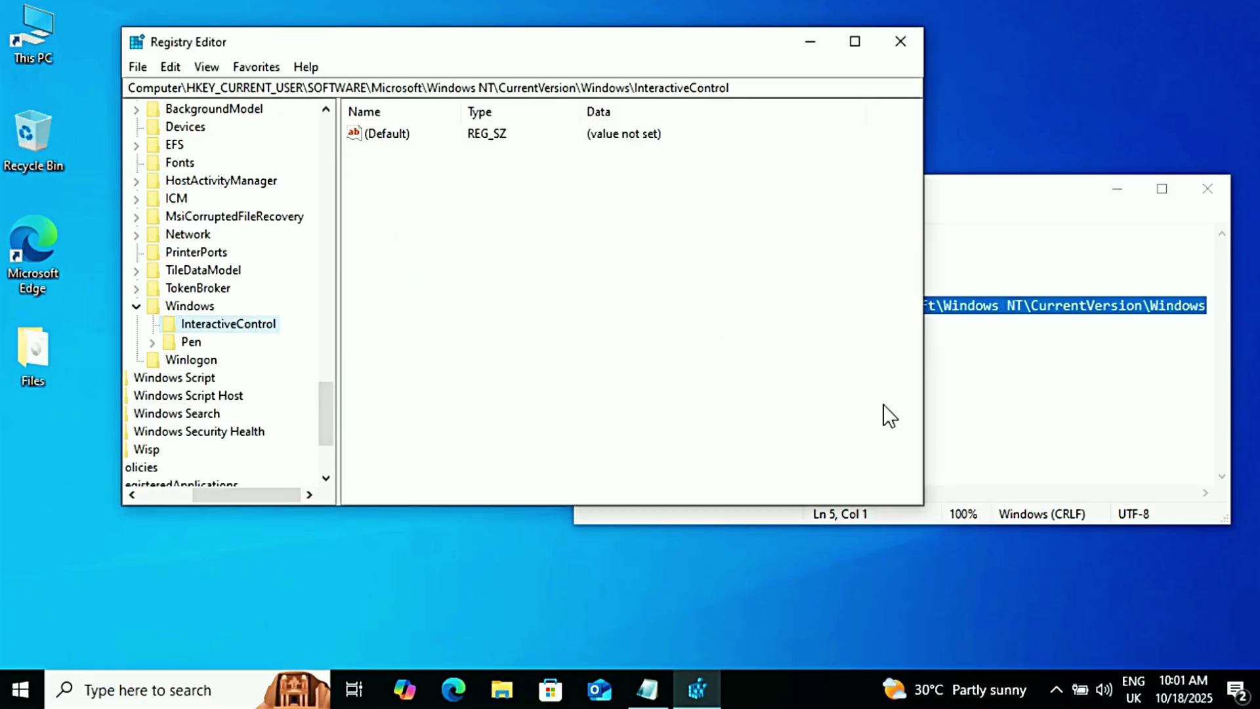
- Create a new key named ConsumerESU under Windows, copying the name from the notes
left_click(962, 366)
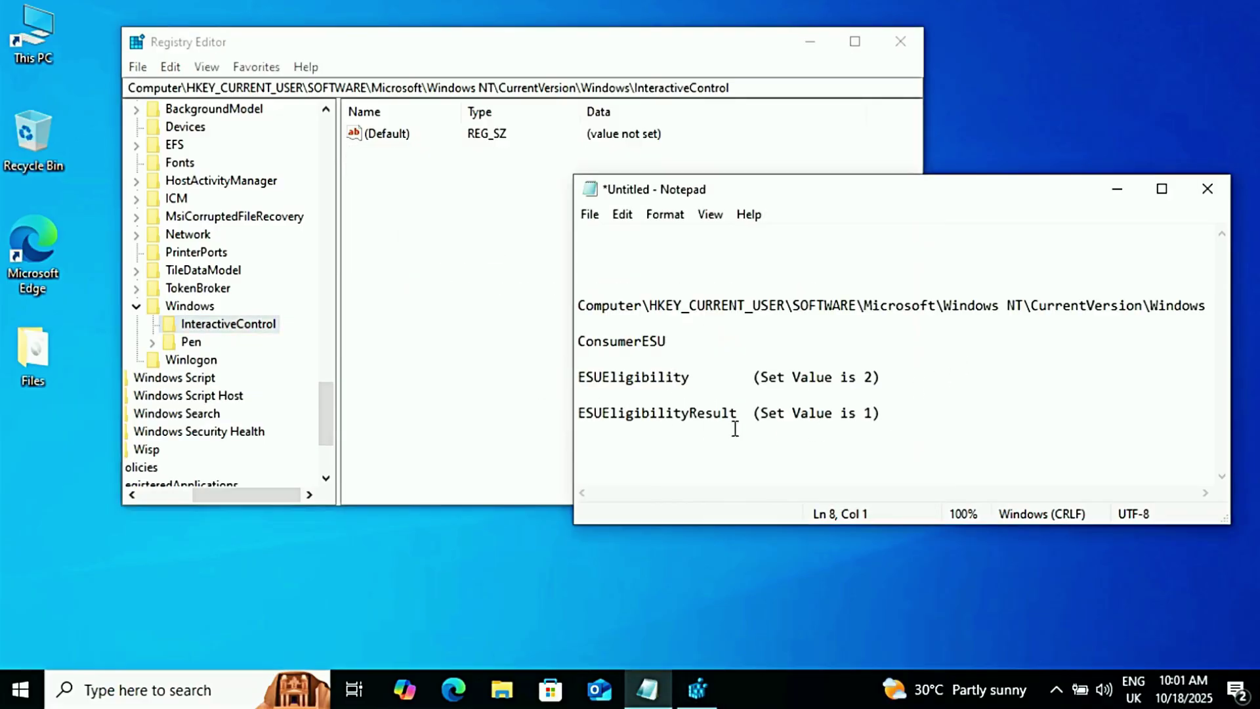
left_click_drag(681, 350, 578, 341)
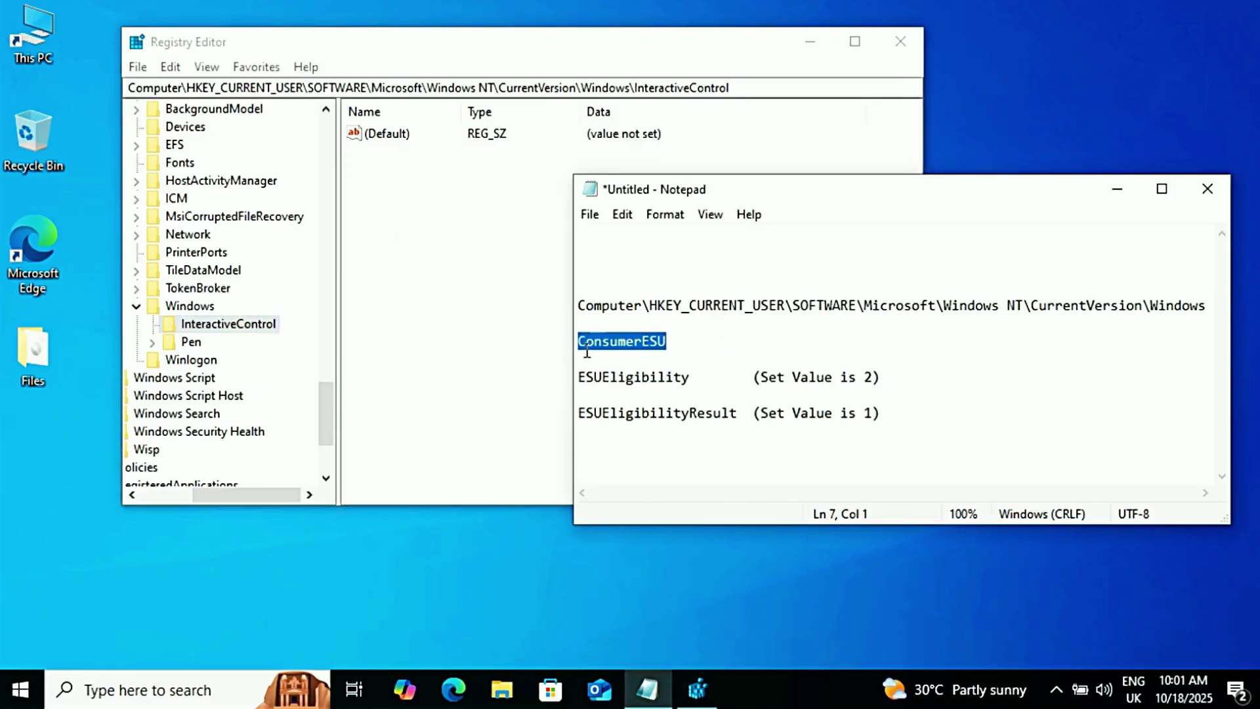
right_click(604, 341)
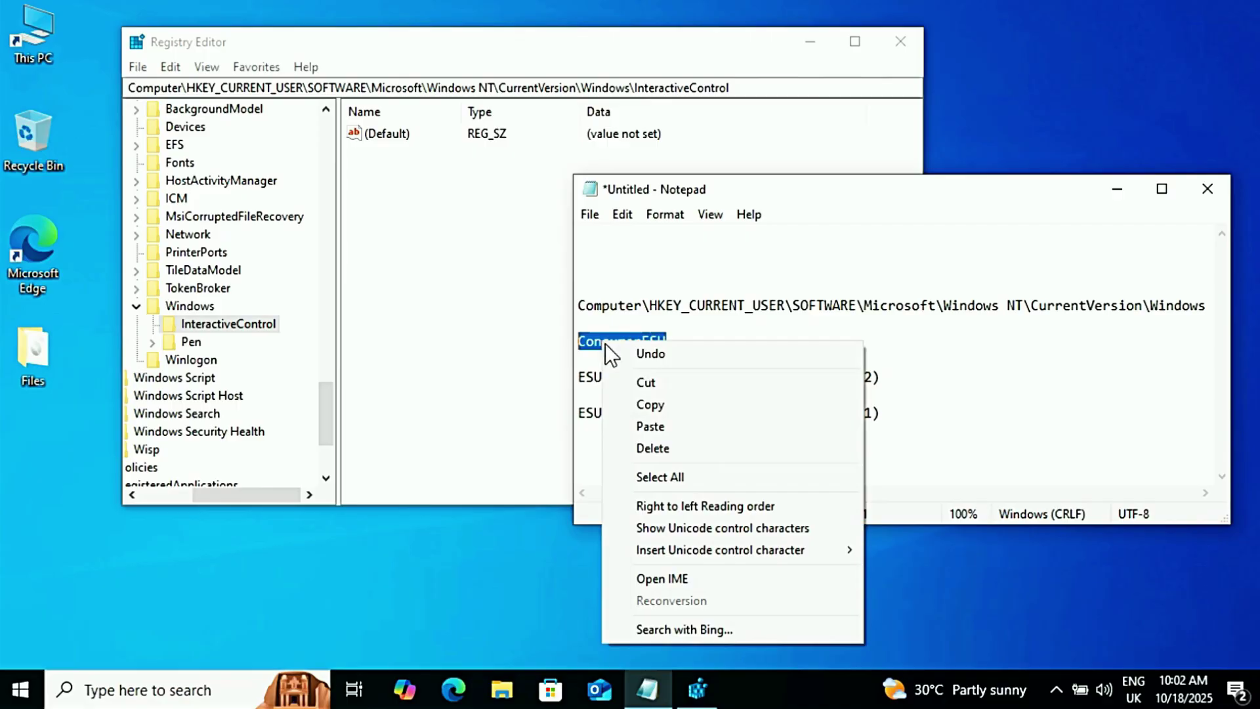
left_click(647, 403)
left_click(189, 306)
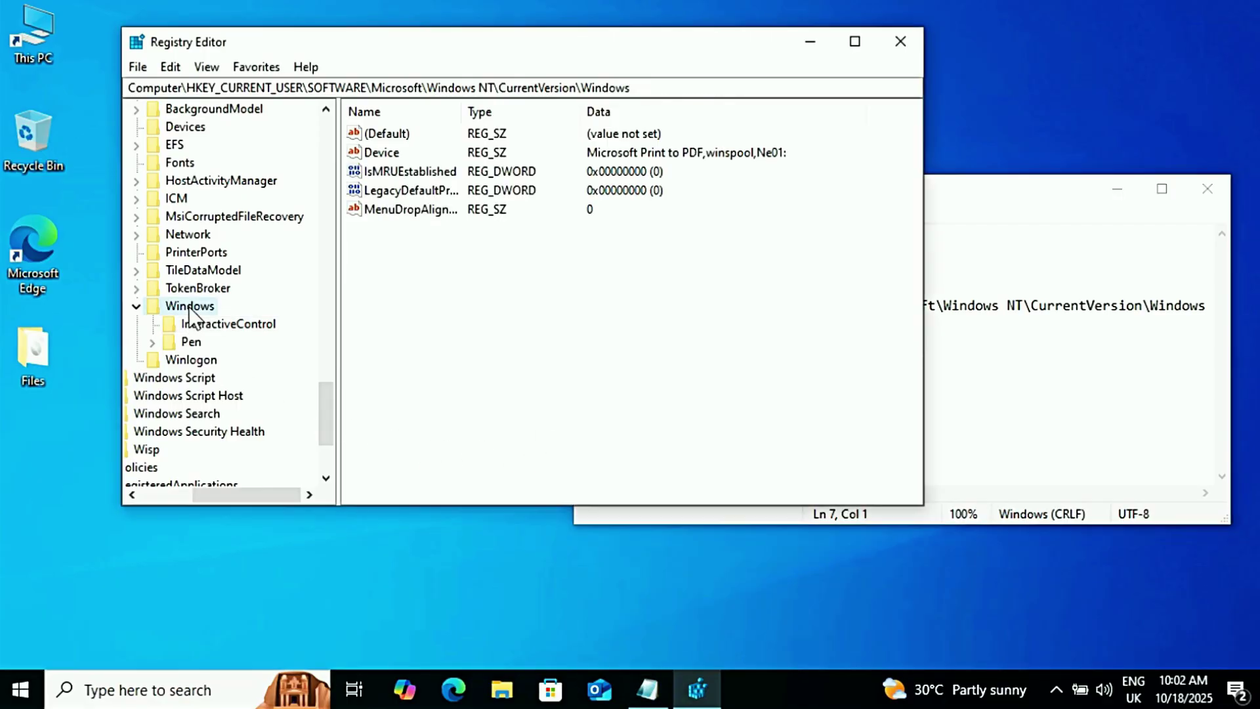
right_click(189, 306)
mouse_move(236, 340)
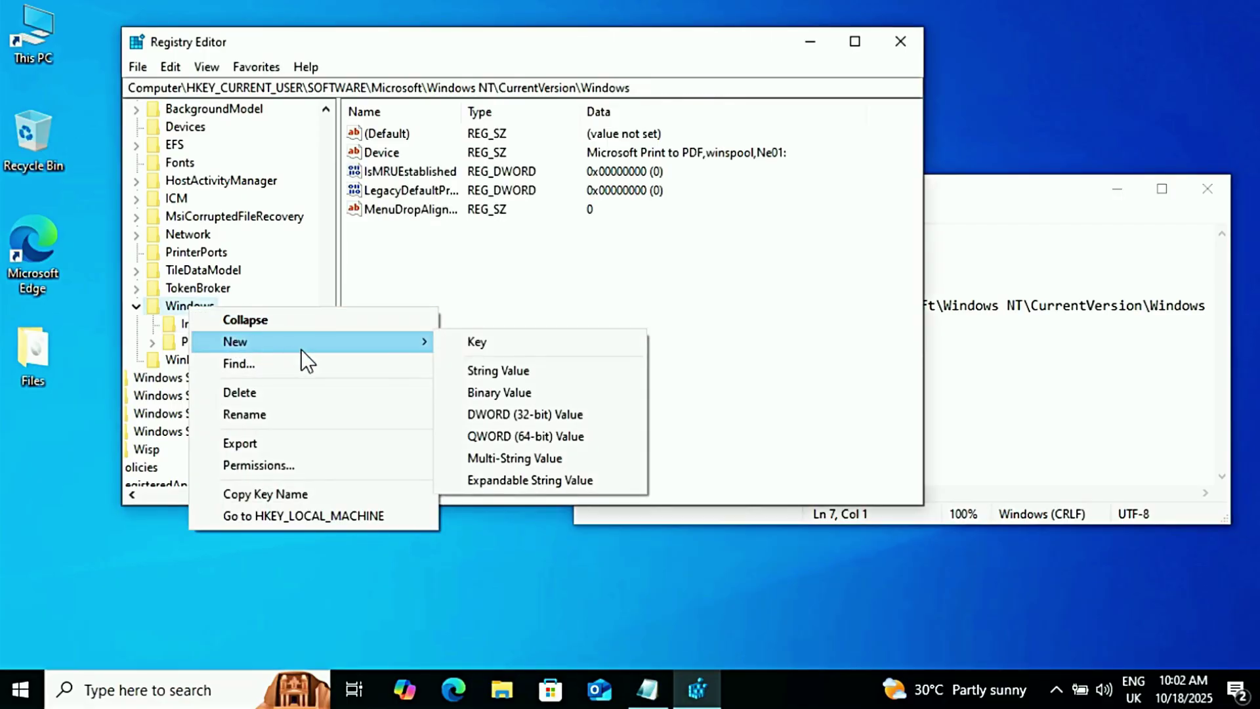
left_click(487, 344)
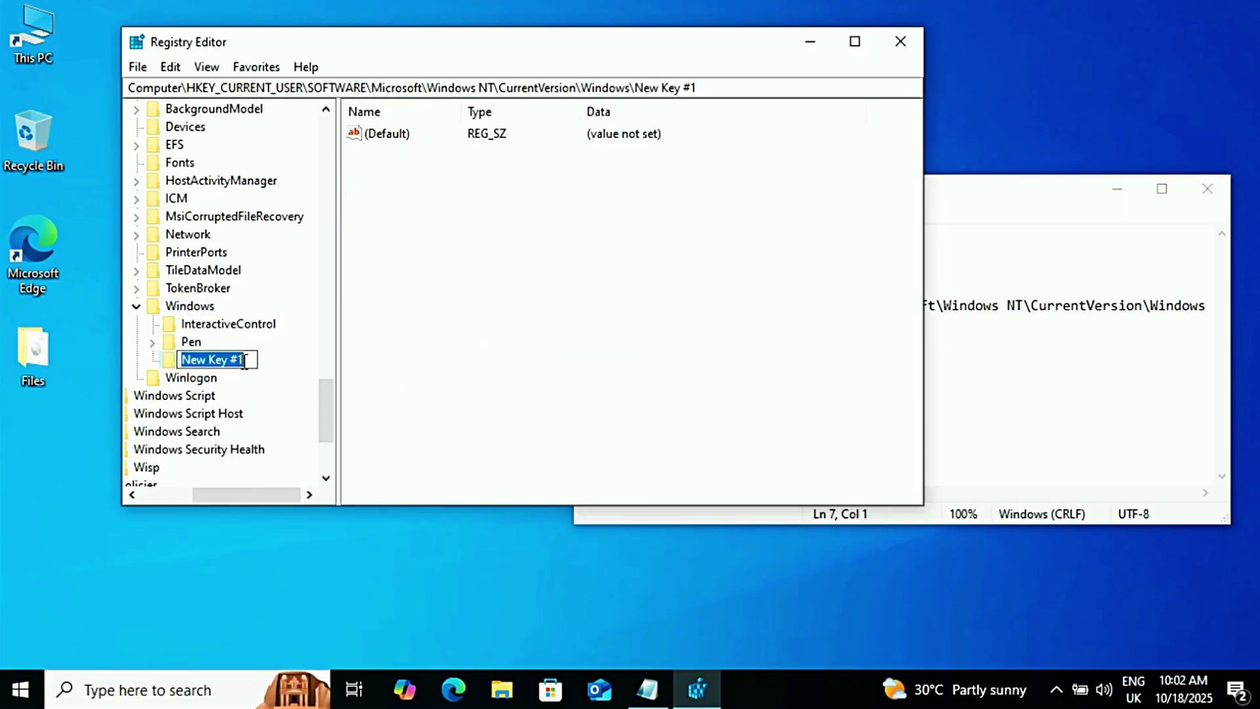
key("ctrl+v")
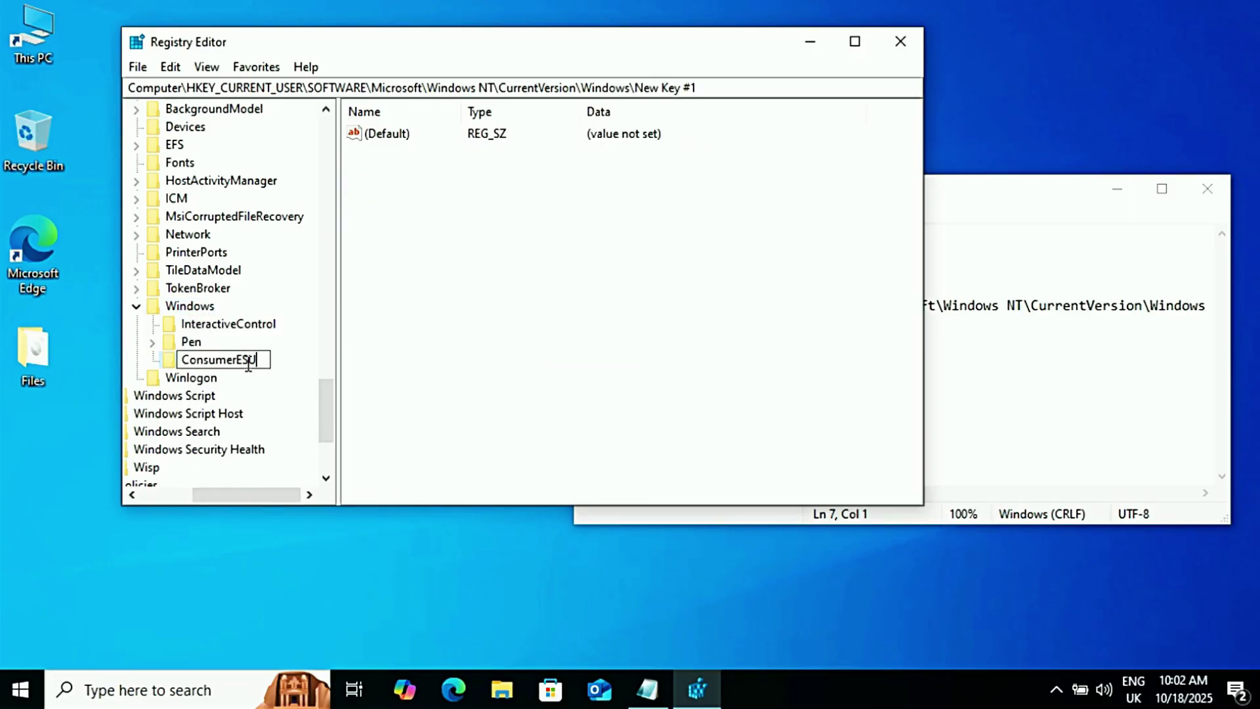
key("Return")
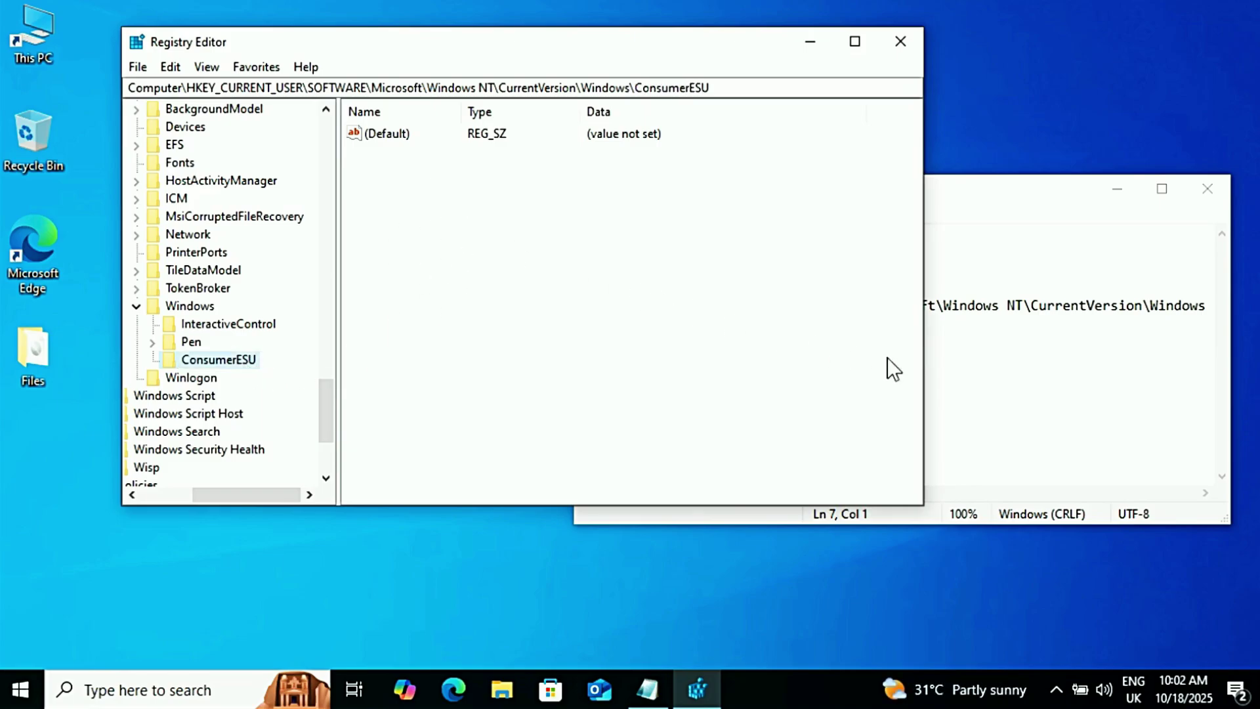
left_click(982, 365)
- Add a DWORD (32-bit) value named ESUEligibility to ConsumerESU
left_click_drag(690, 377, 573, 380)
right_click(602, 380)
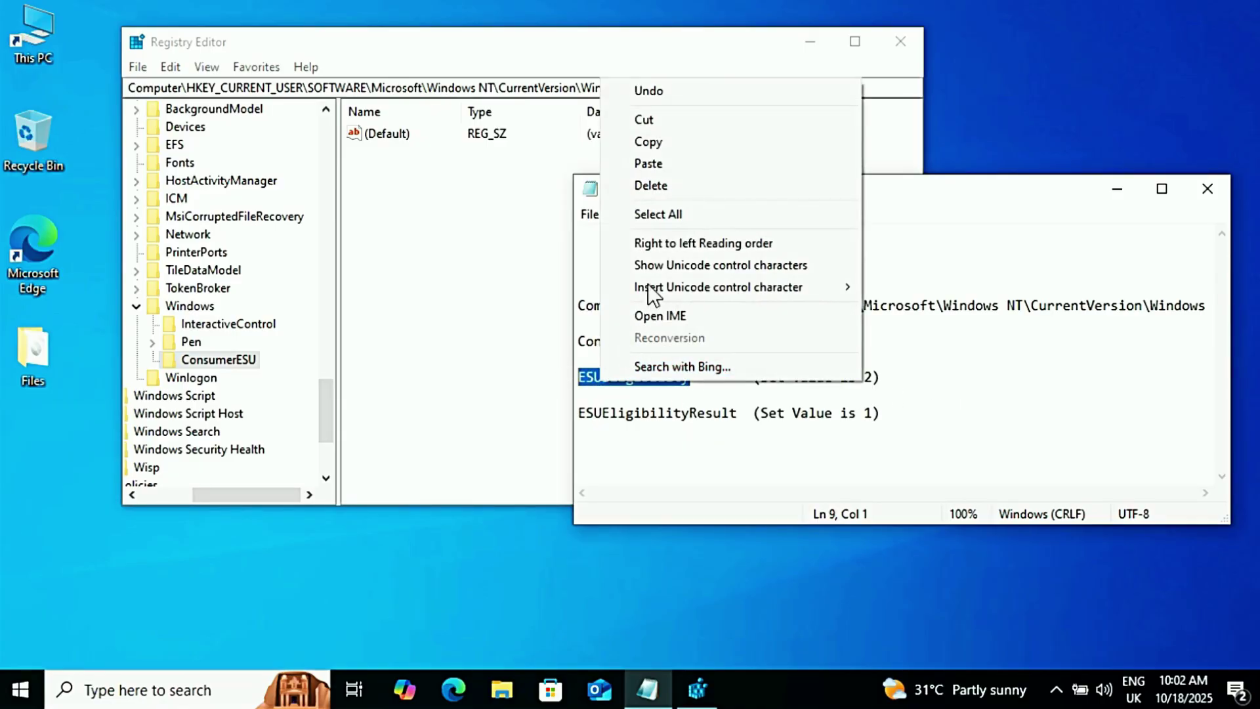
left_click(670, 141)
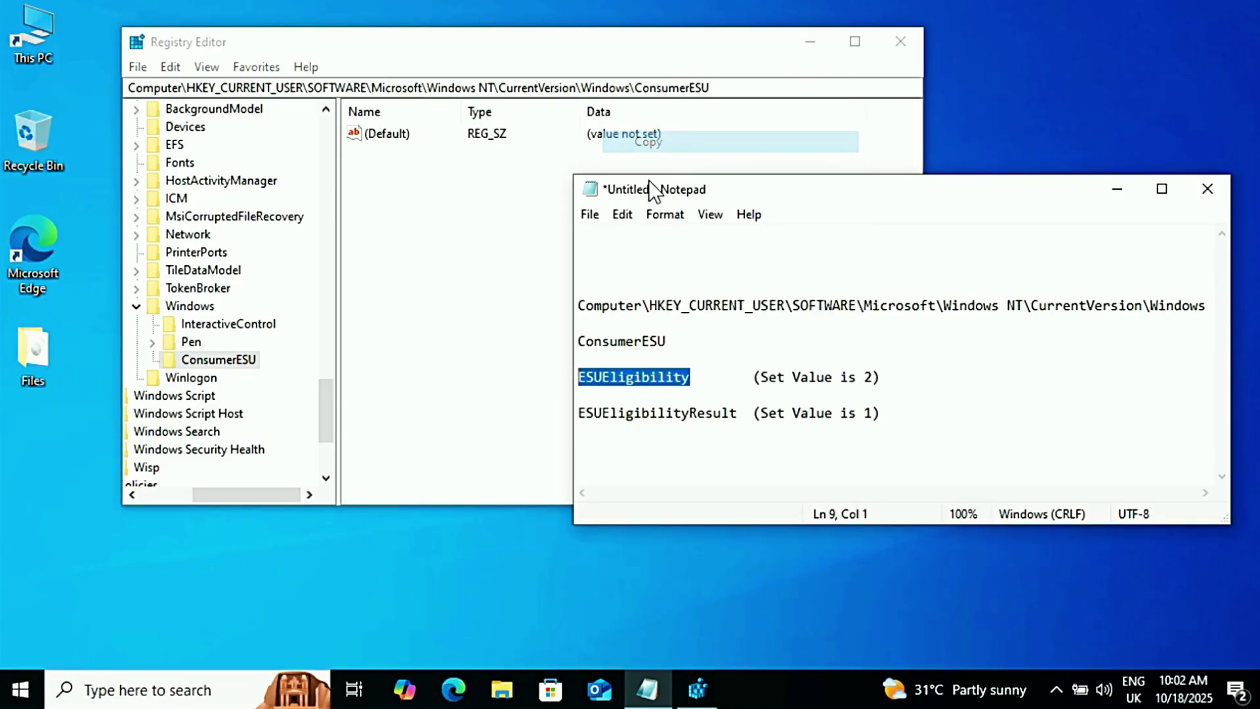
left_click(381, 217)
right_click(382, 217)
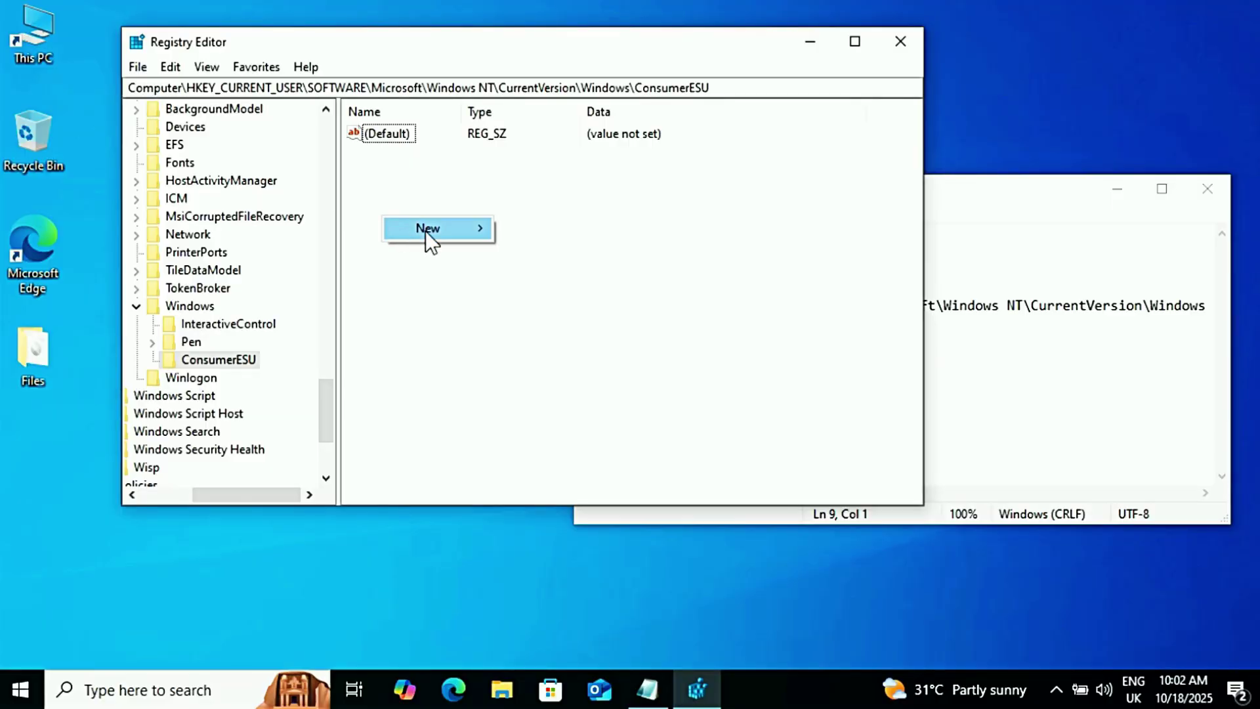
mouse_move(427, 229)
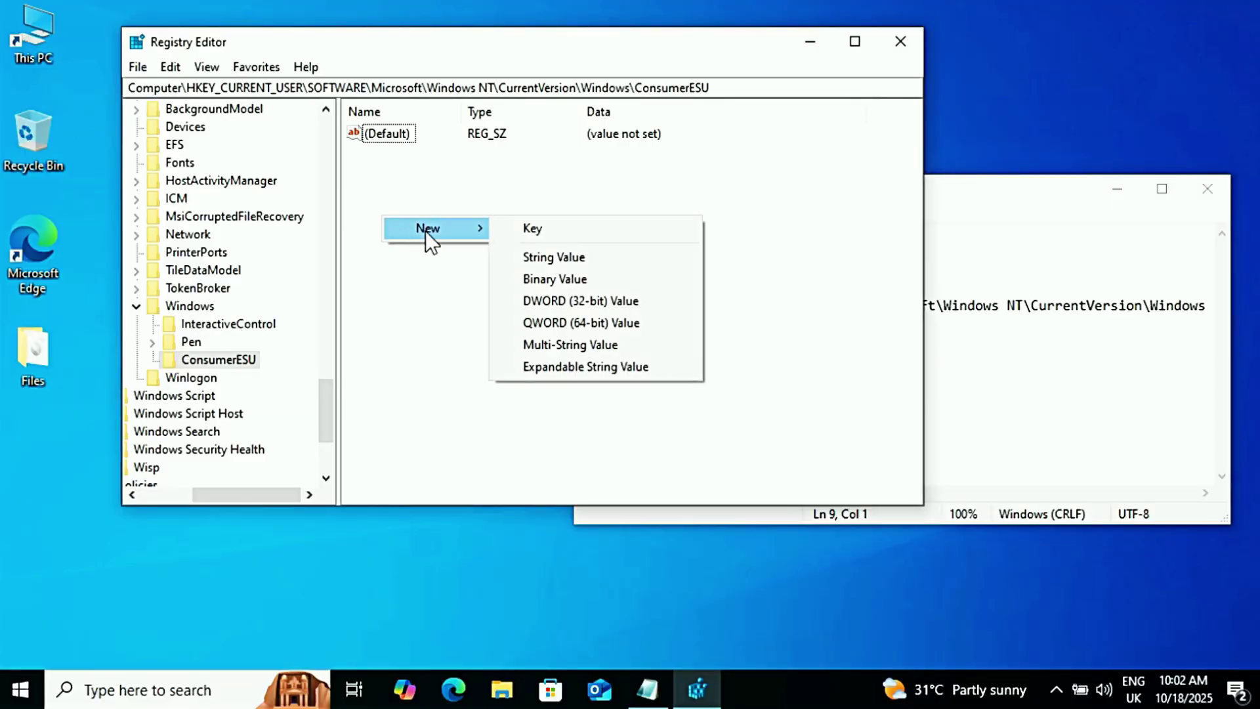
left_click(576, 299)
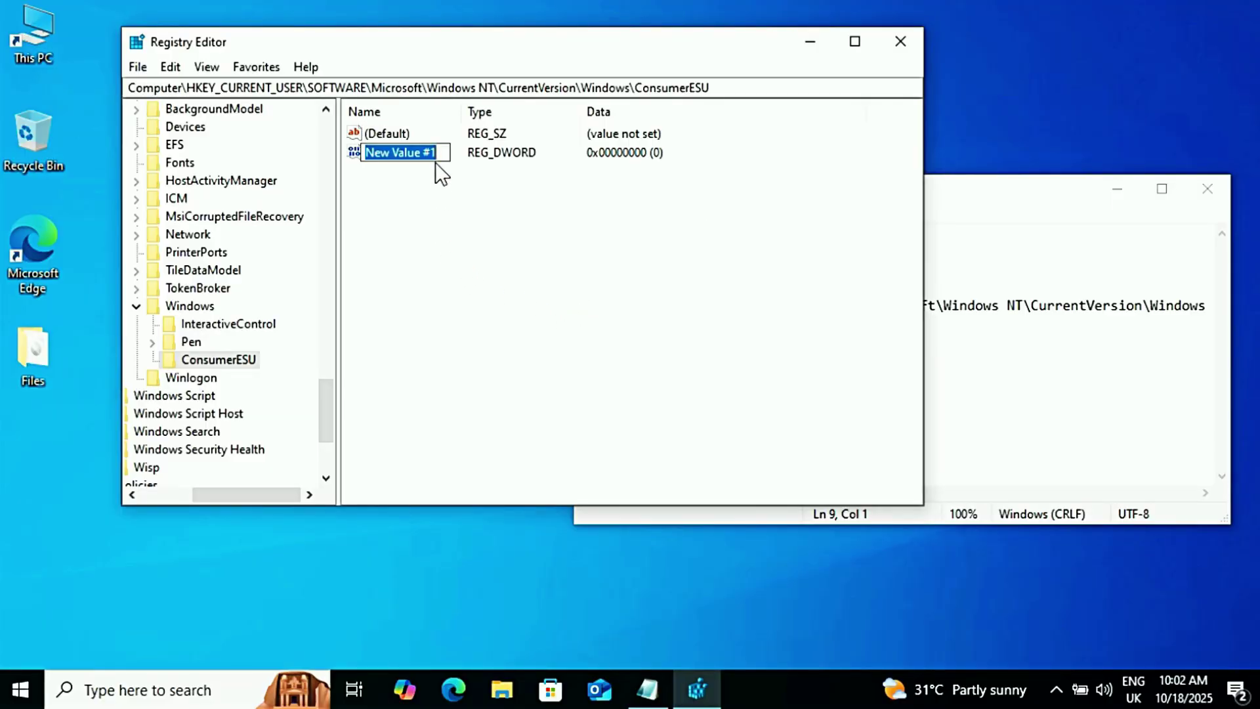
key("ctrl+v")
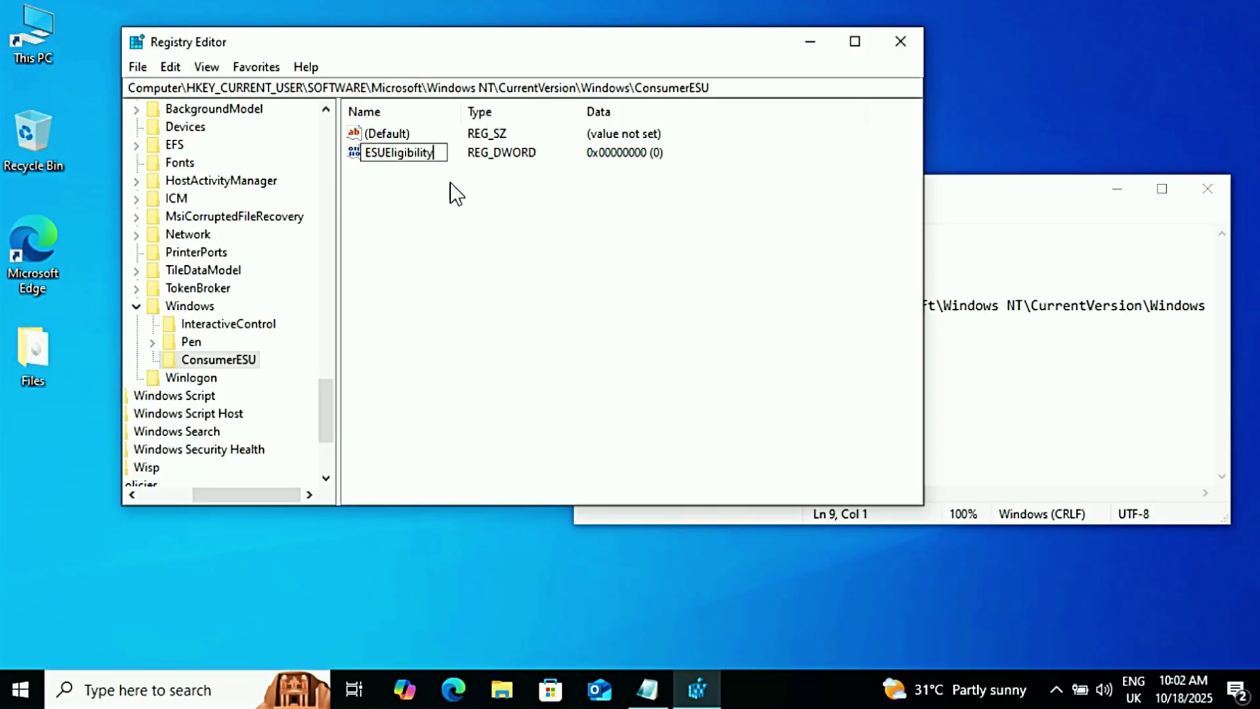
key("Return")
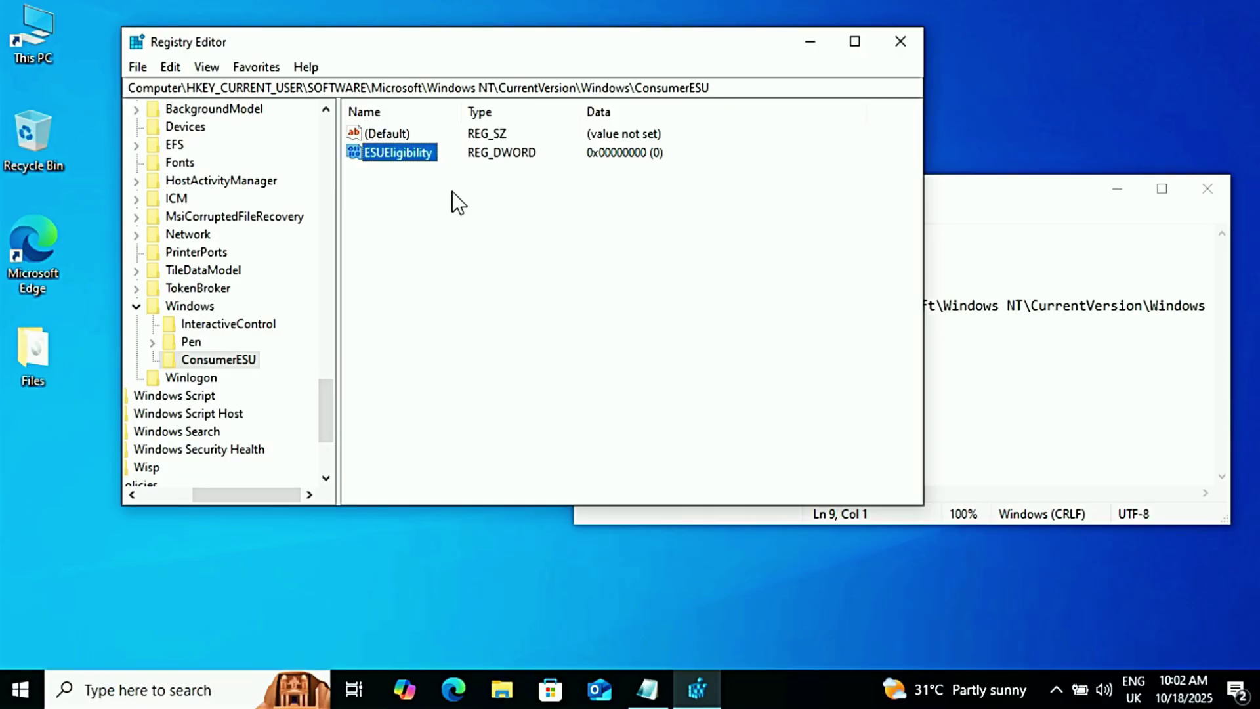
- Set ESUEligibility's data to 2
double_click(408, 157)
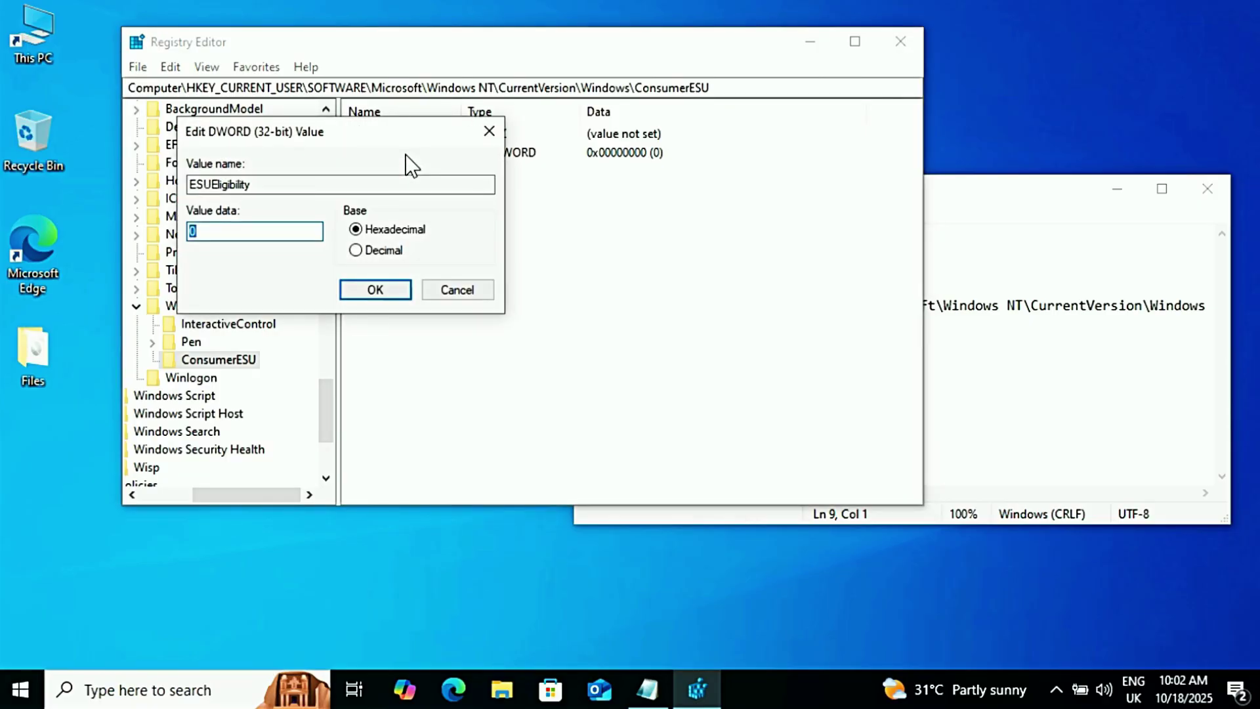
left_click(958, 359)
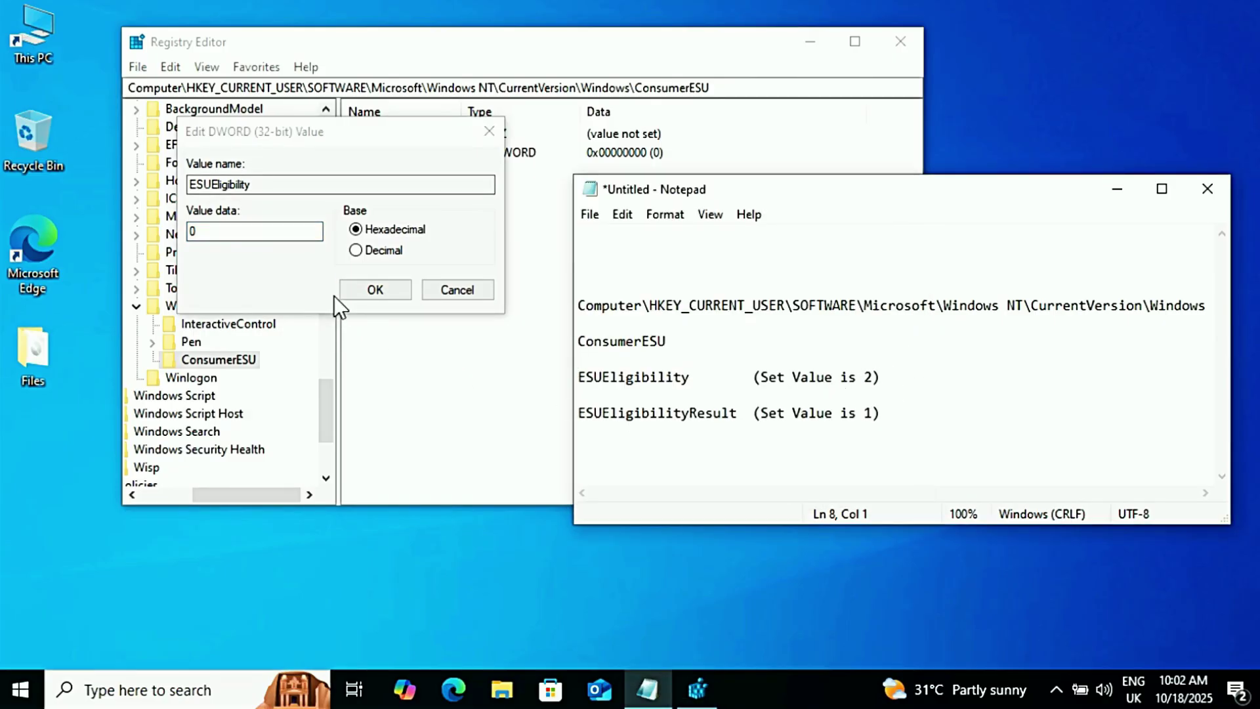
left_click(279, 231)
key("BackSpace")
type("2")
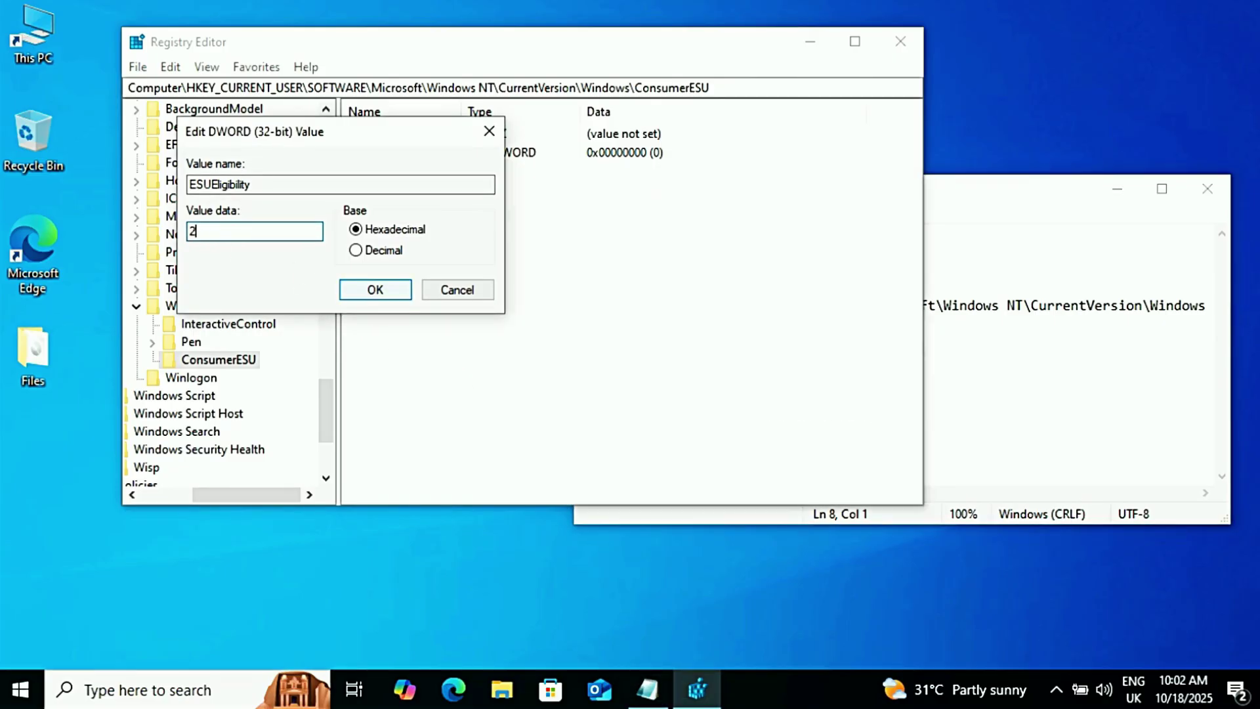
left_click(384, 293)
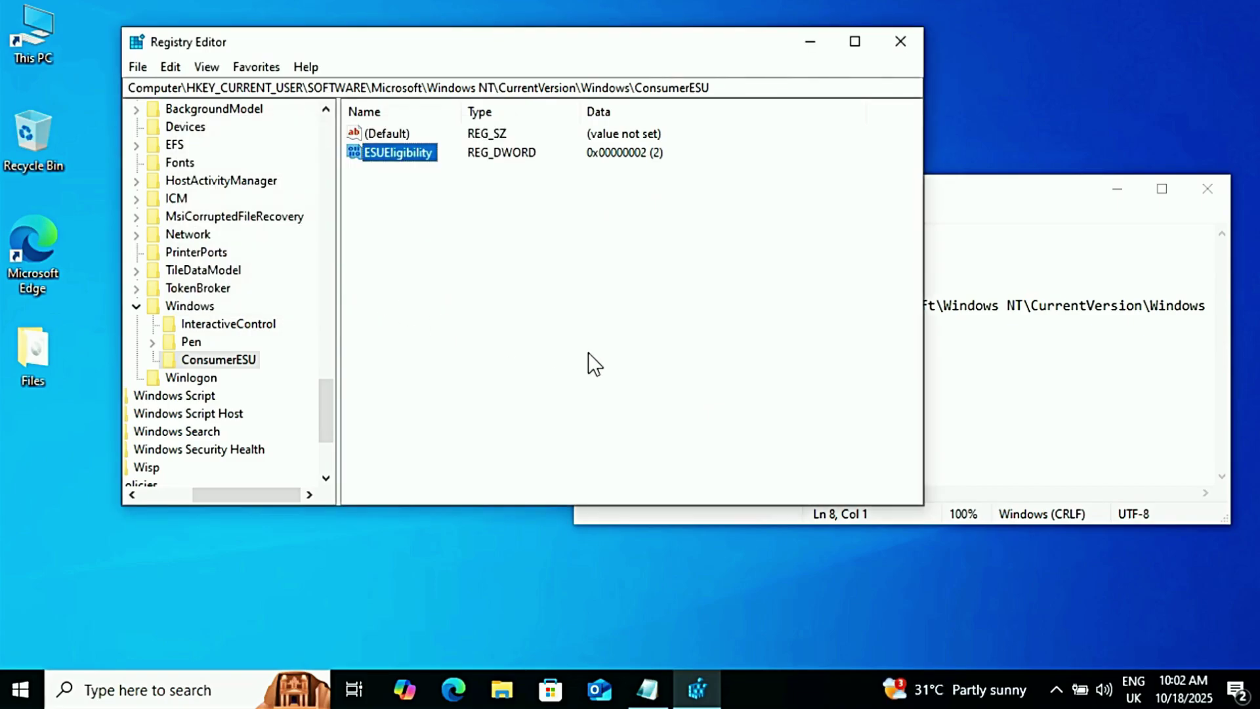
- Add a DWORD (32-bit) value named ESUEligibilityResult to ConsumerESU
left_click(964, 380)
left_click(735, 412)
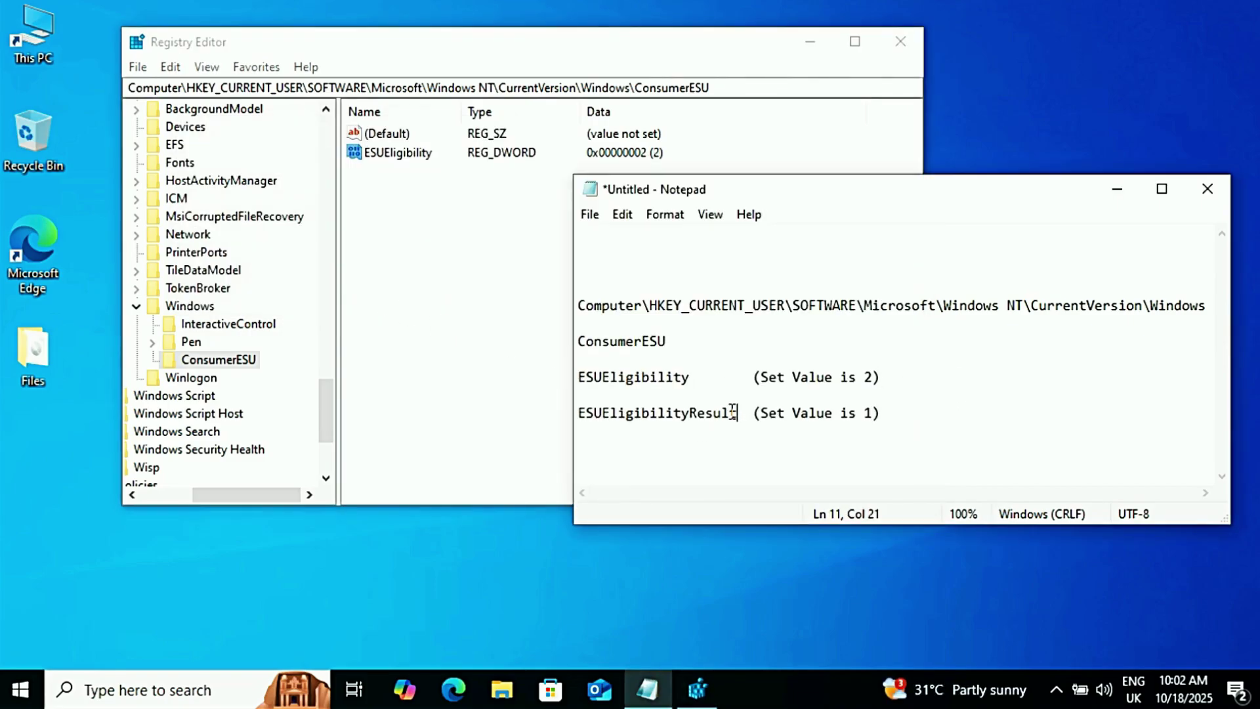
left_click_drag(735, 412, 573, 412)
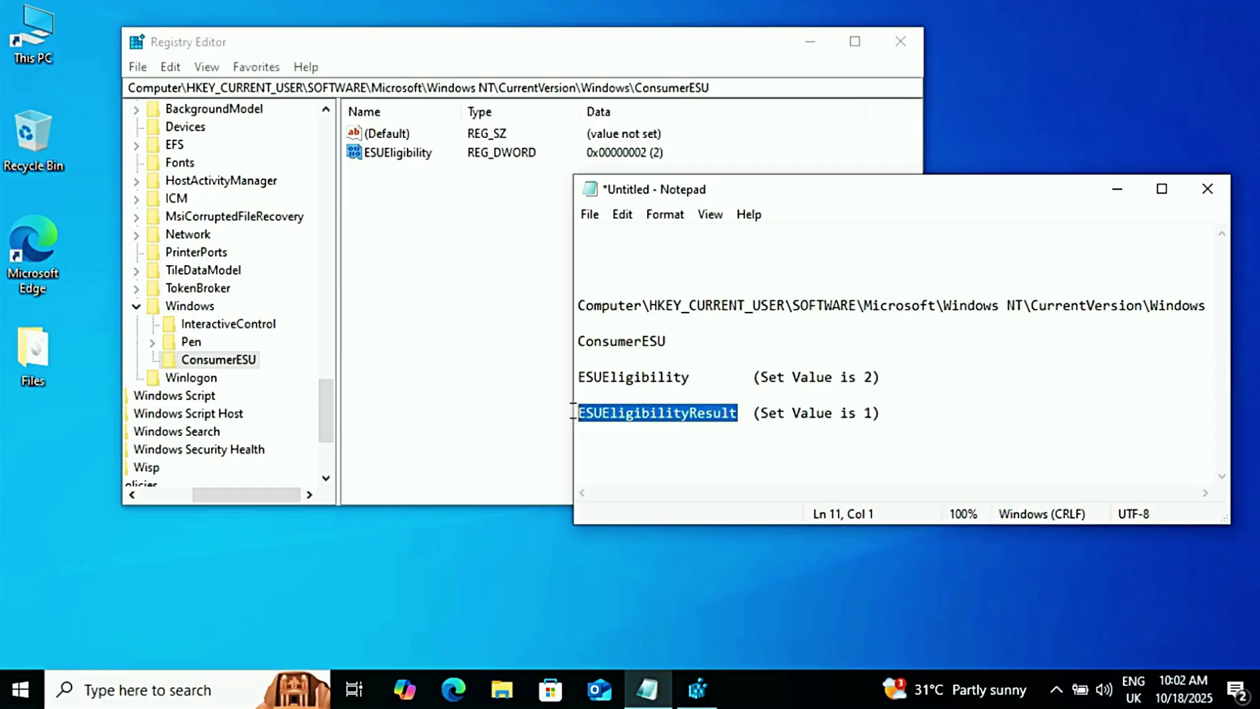
right_click(608, 415)
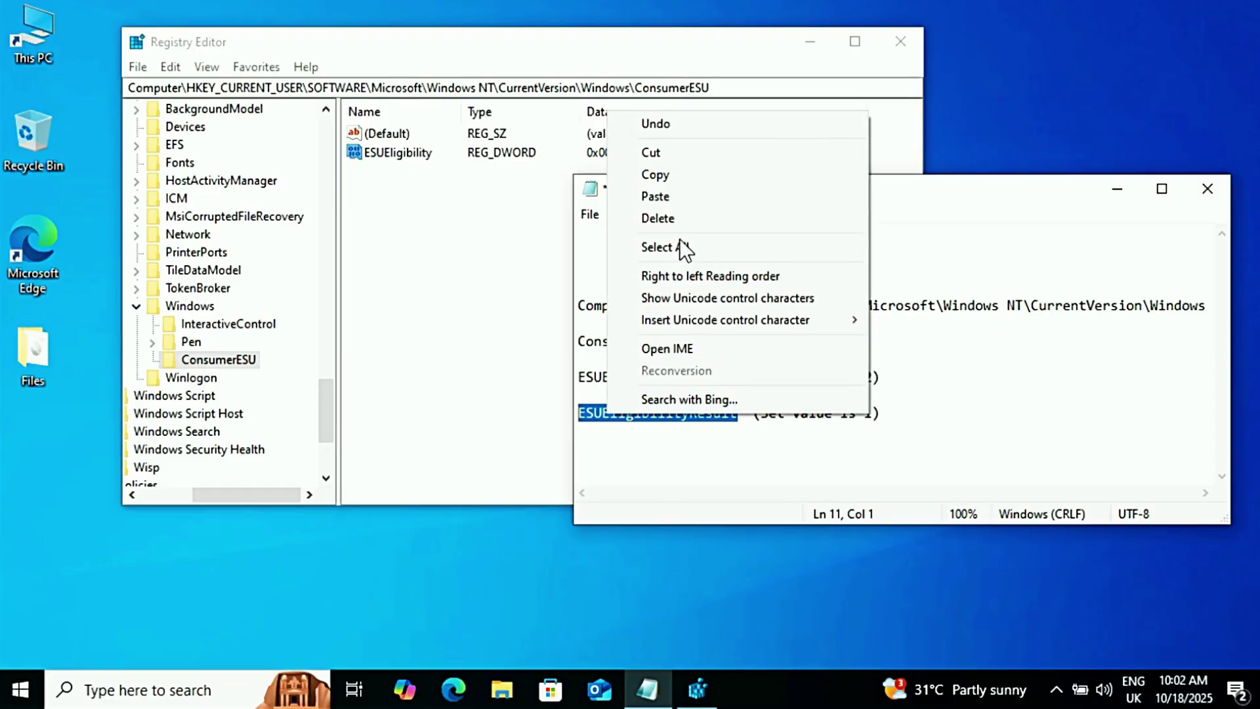
left_click(679, 176)
left_click(445, 246)
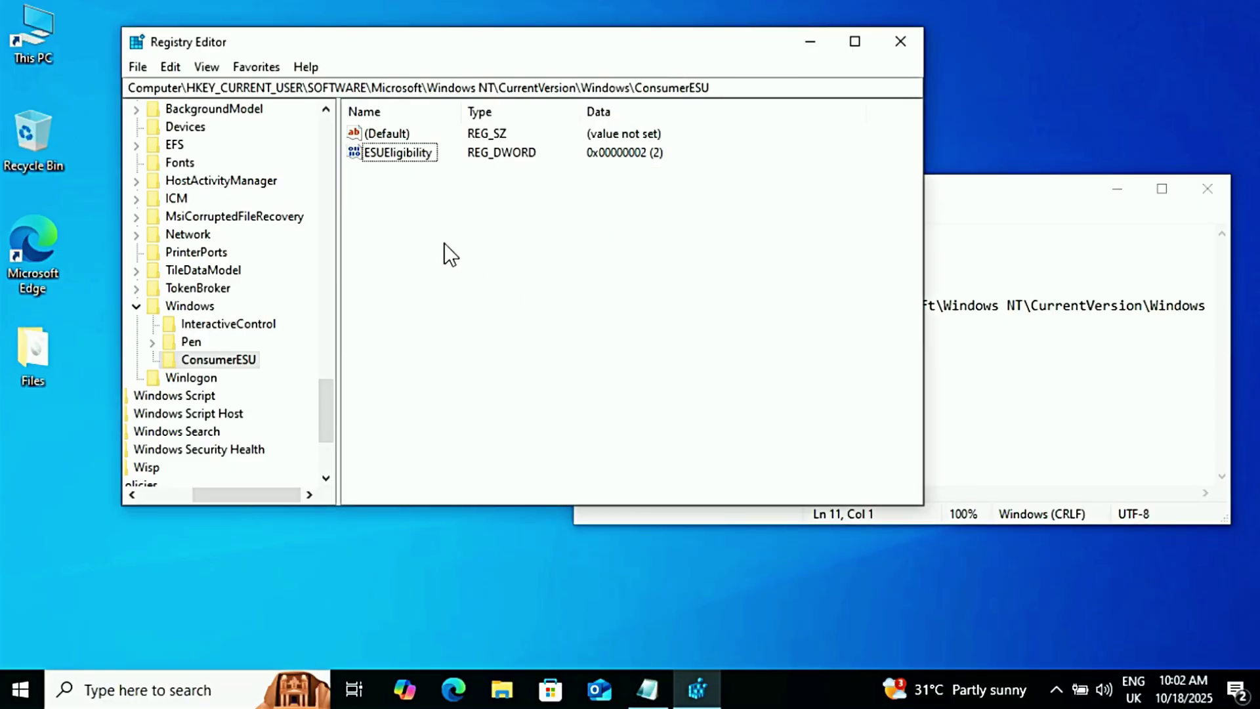
right_click(444, 245)
mouse_move(472, 259)
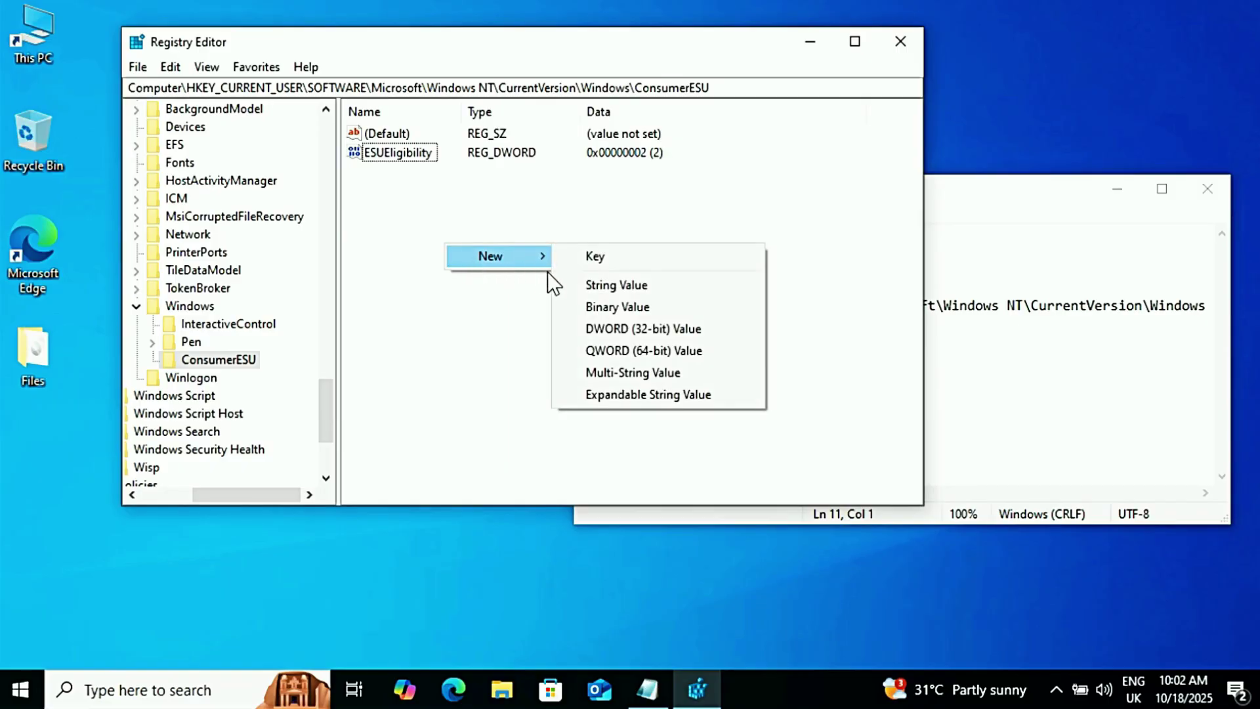
left_click(615, 332)
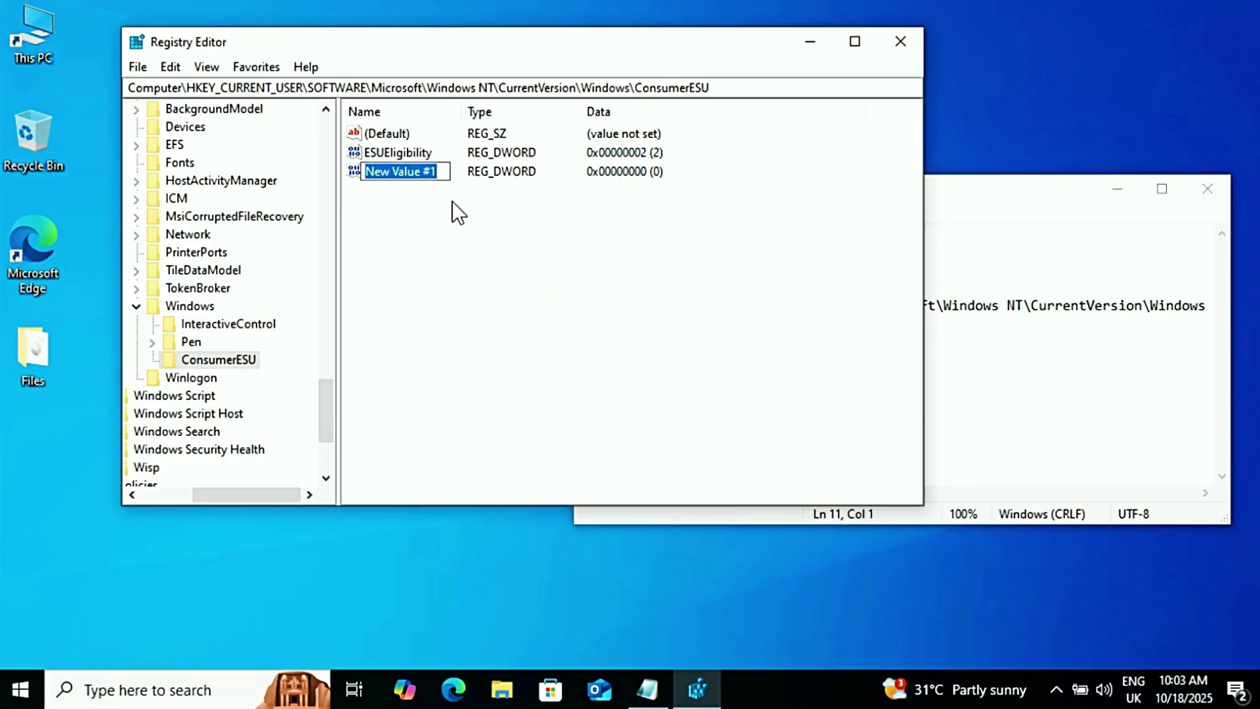
key("ctrl+v")
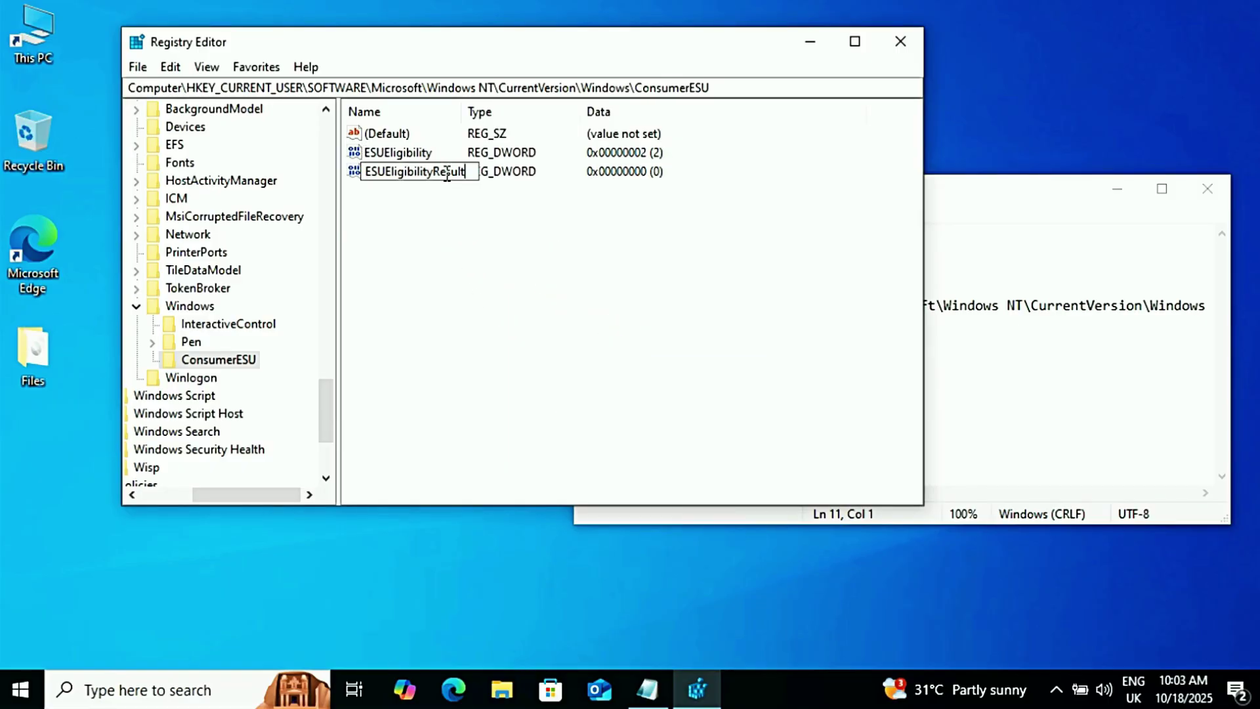
key("Return")
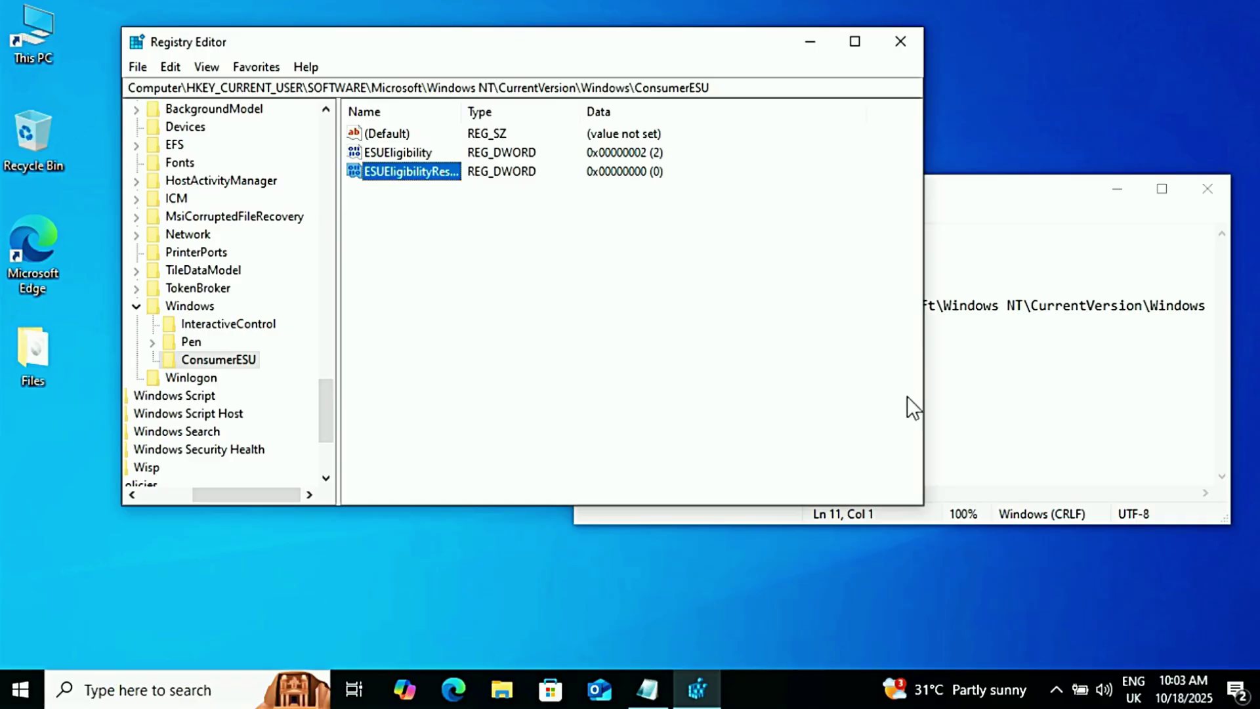
- Set ESUEligibilityResult's data to 1
left_click(1003, 394)
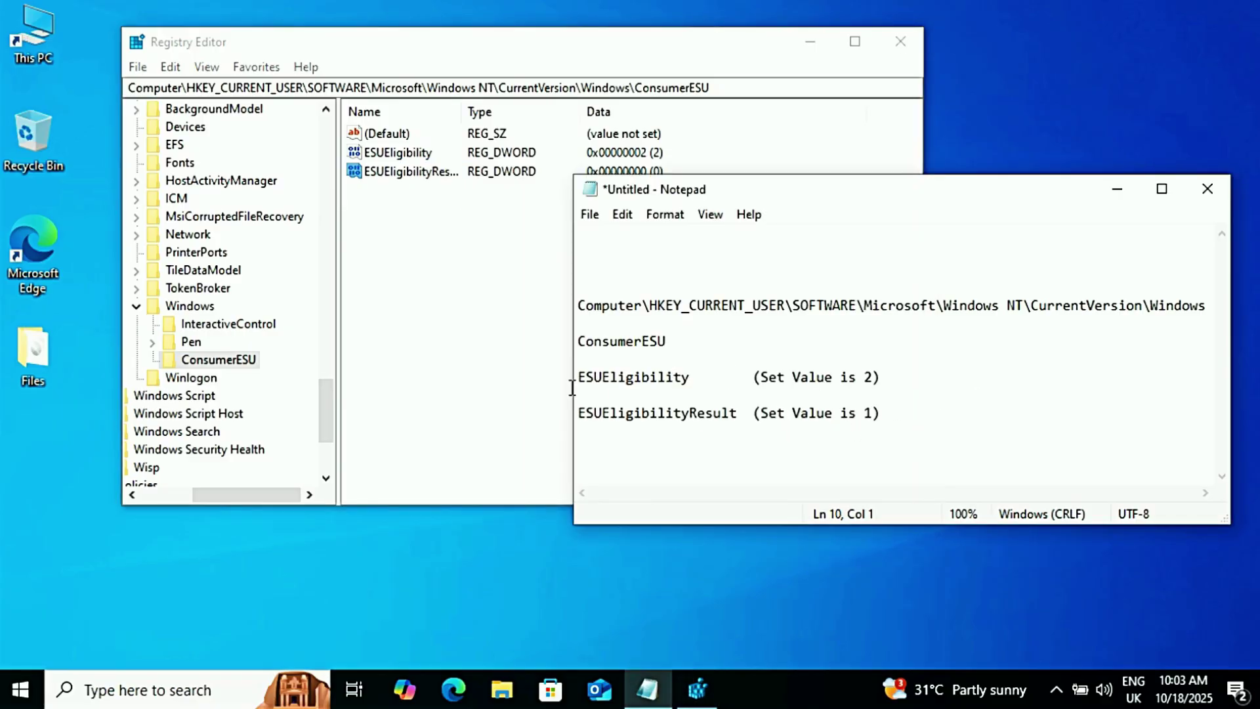
left_click(422, 175)
double_click(423, 176)
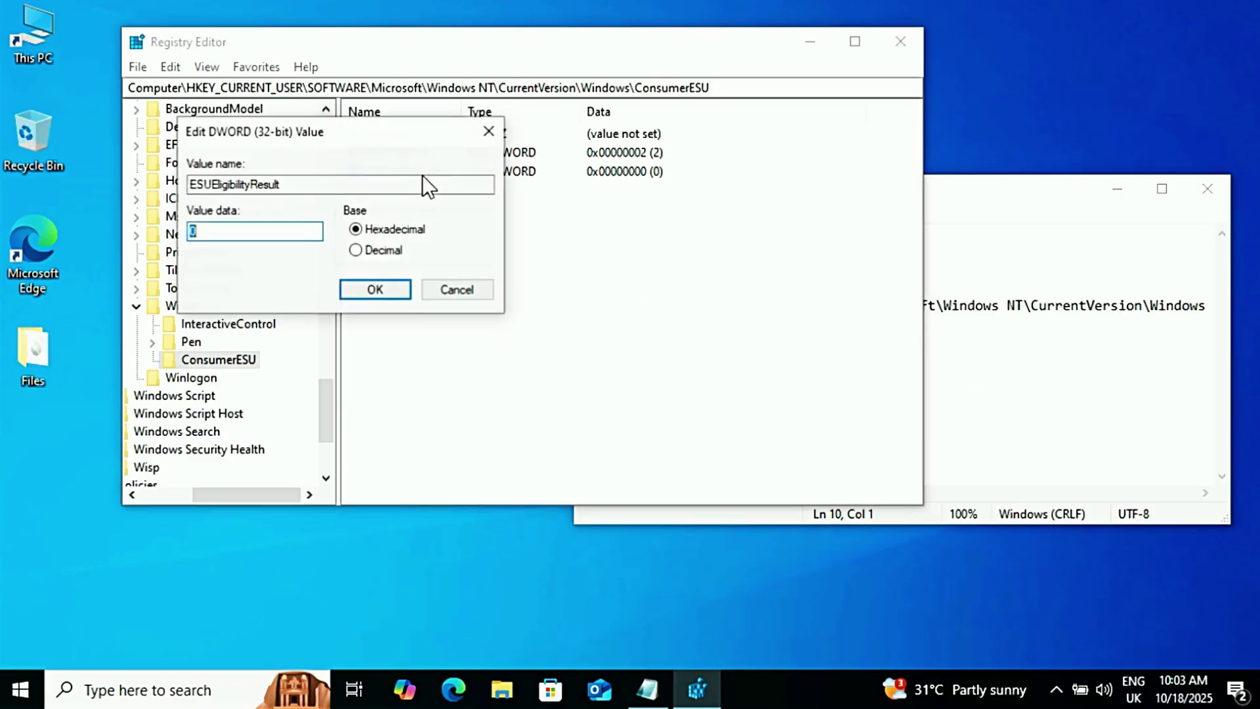
left_click(243, 230)
key("BackSpace")
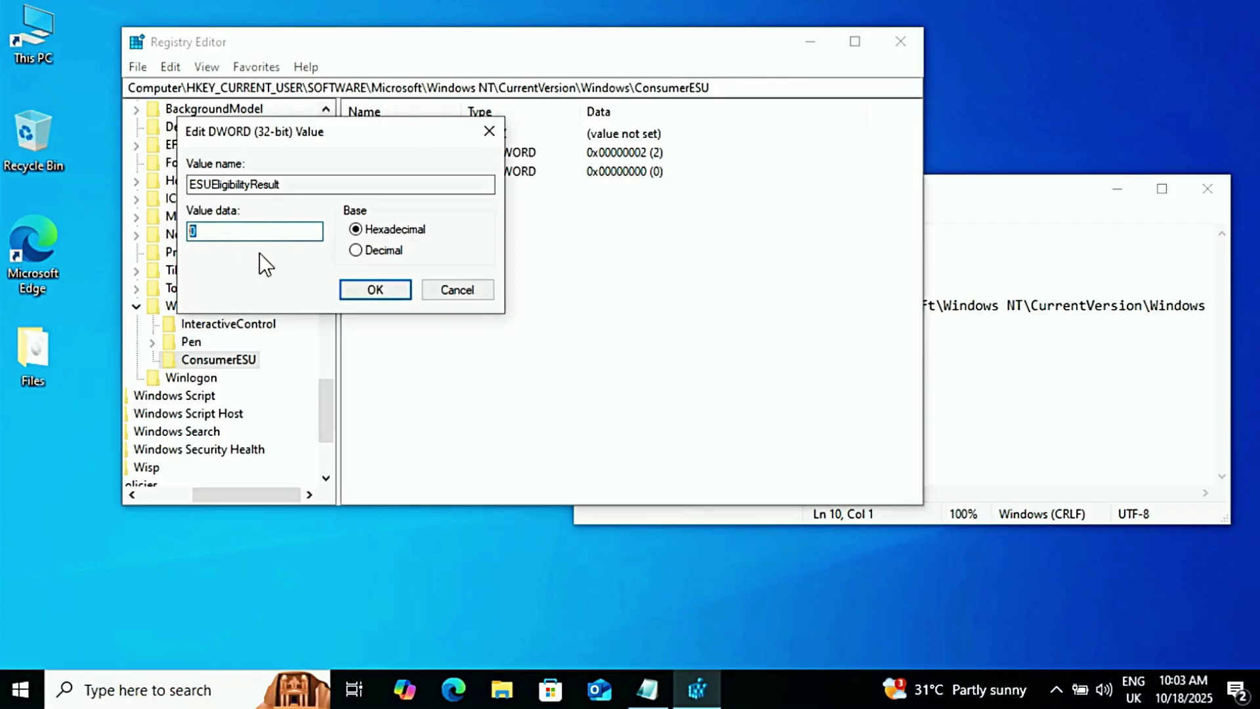
type("1")
left_click(370, 289)
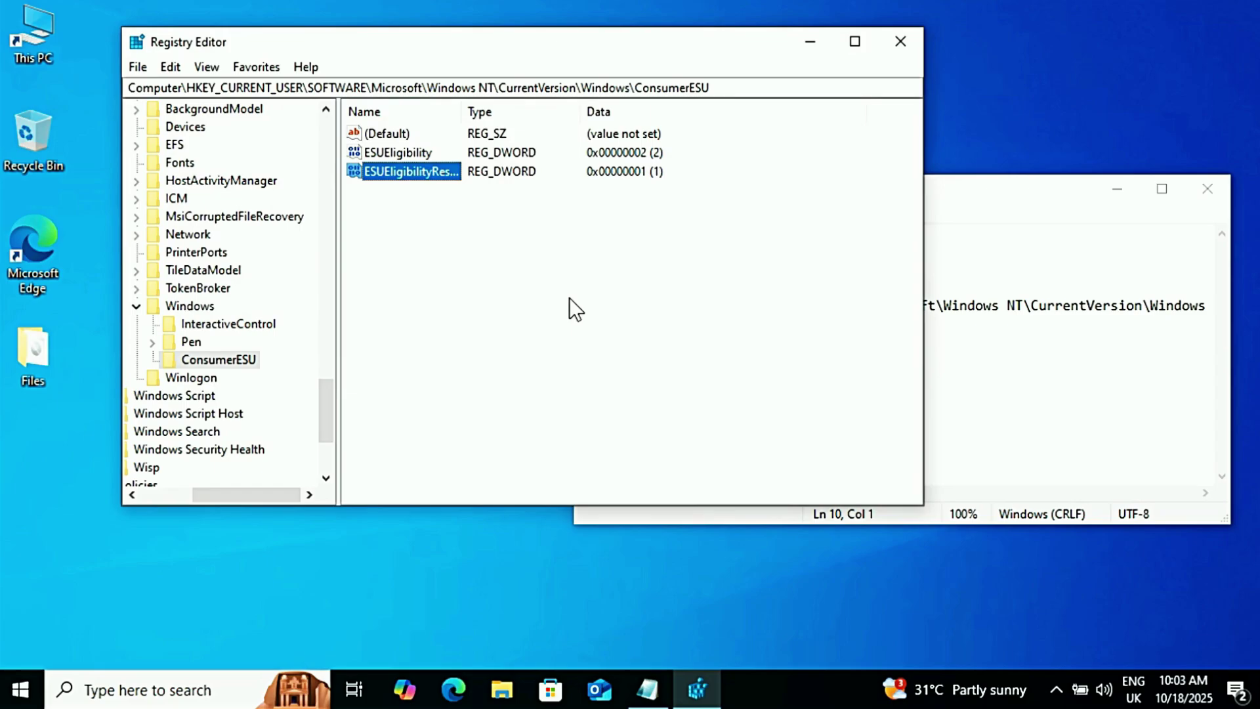
- Close Registry Editor and minimize the Notepad notes window
left_click(900, 41)
left_click(1116, 189)
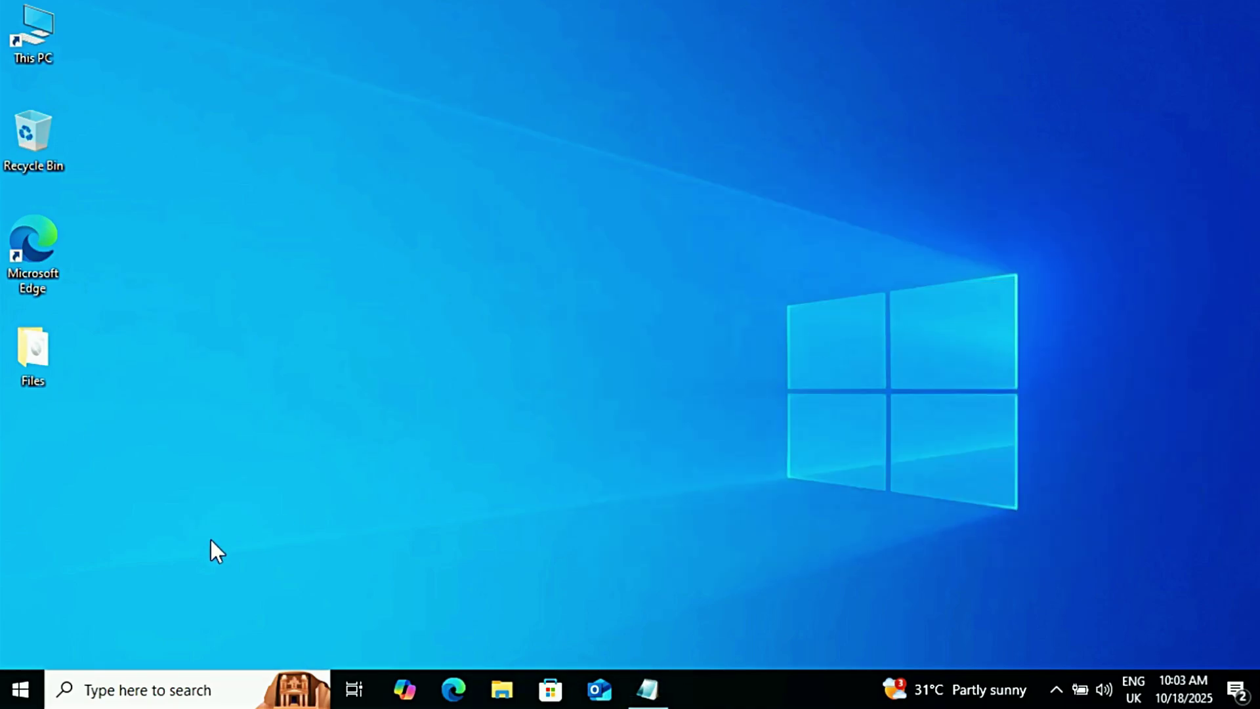
left_click(26, 693)
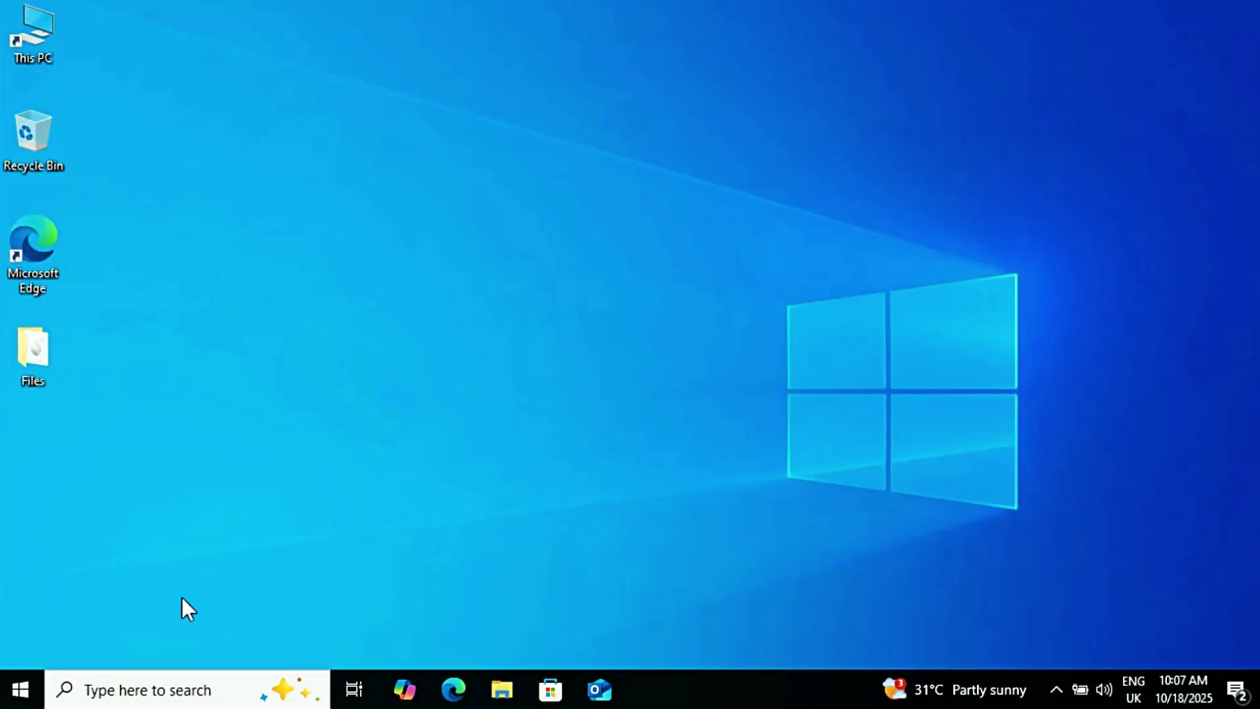
- From Settings' Update & Security page, choose Enroll now under Enroll in Extended Security Updates
left_click(21, 689)
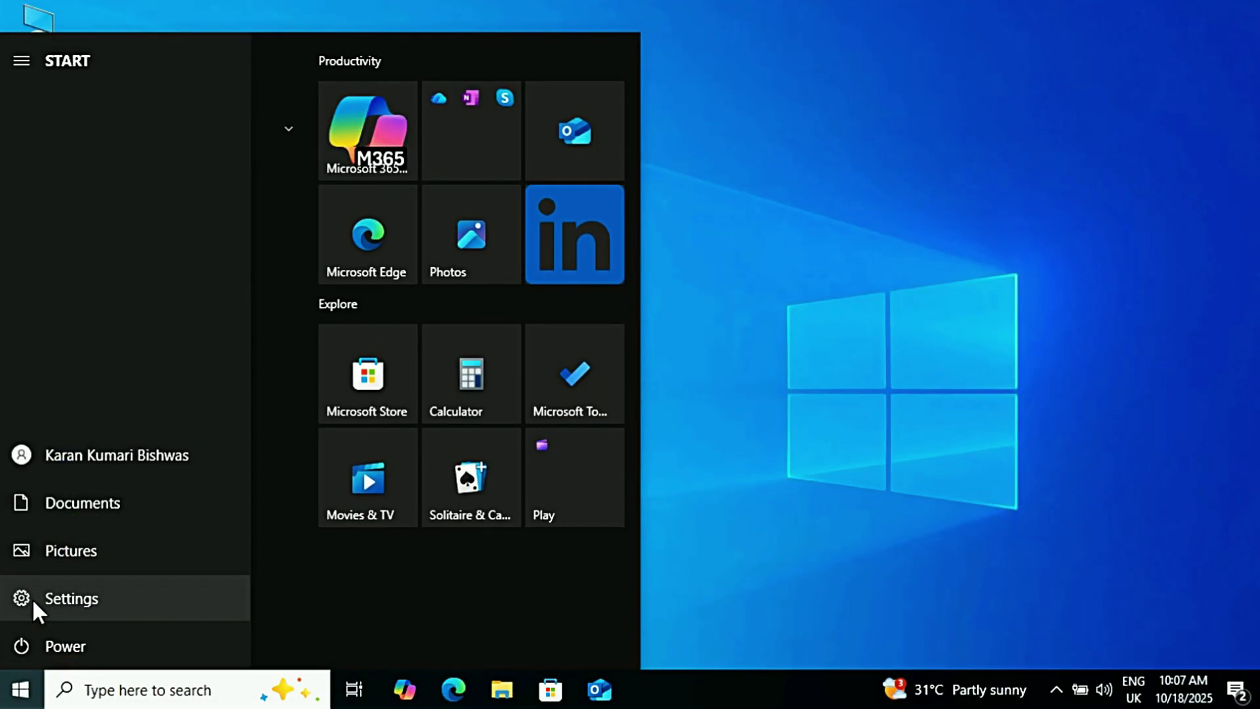
left_click(33, 598)
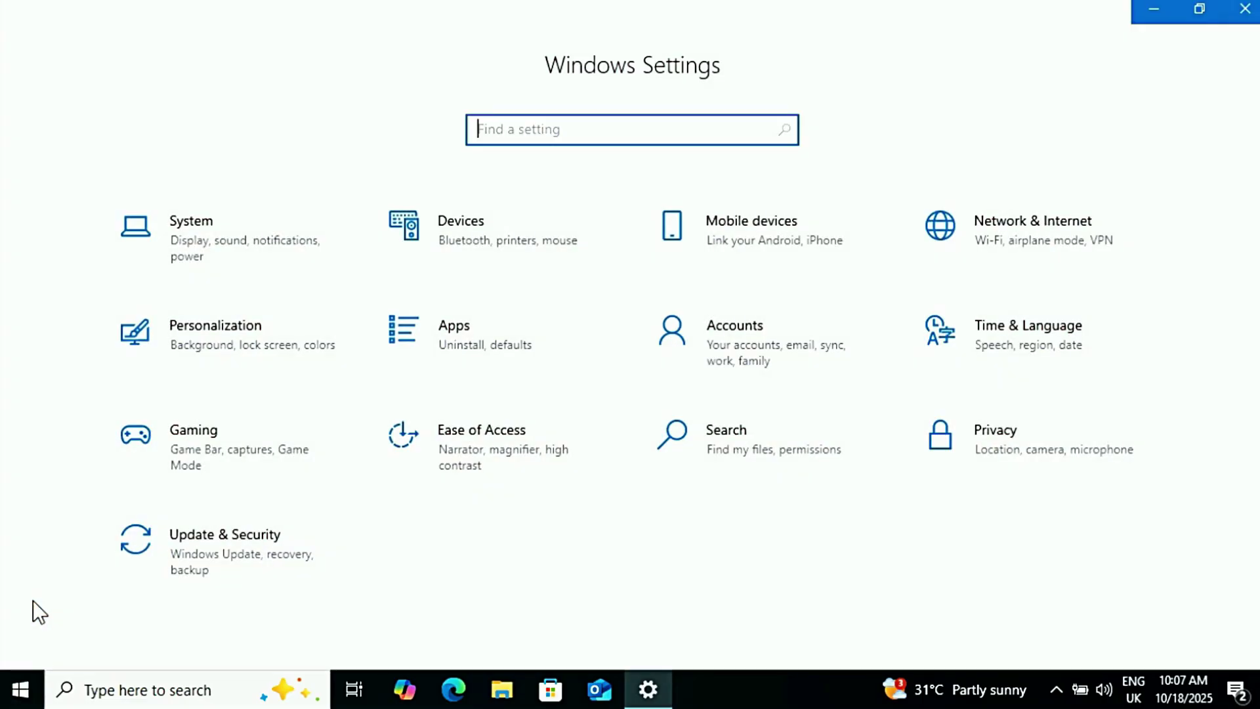
left_click(225, 569)
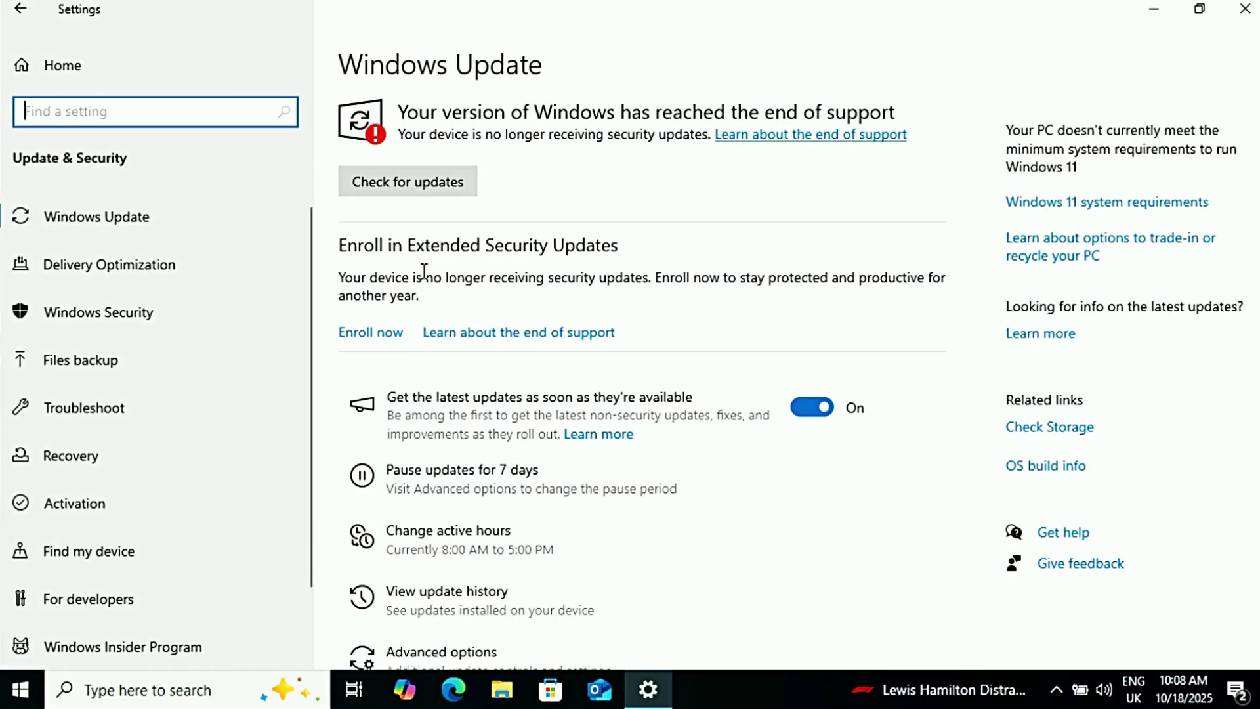
left_click(376, 335)
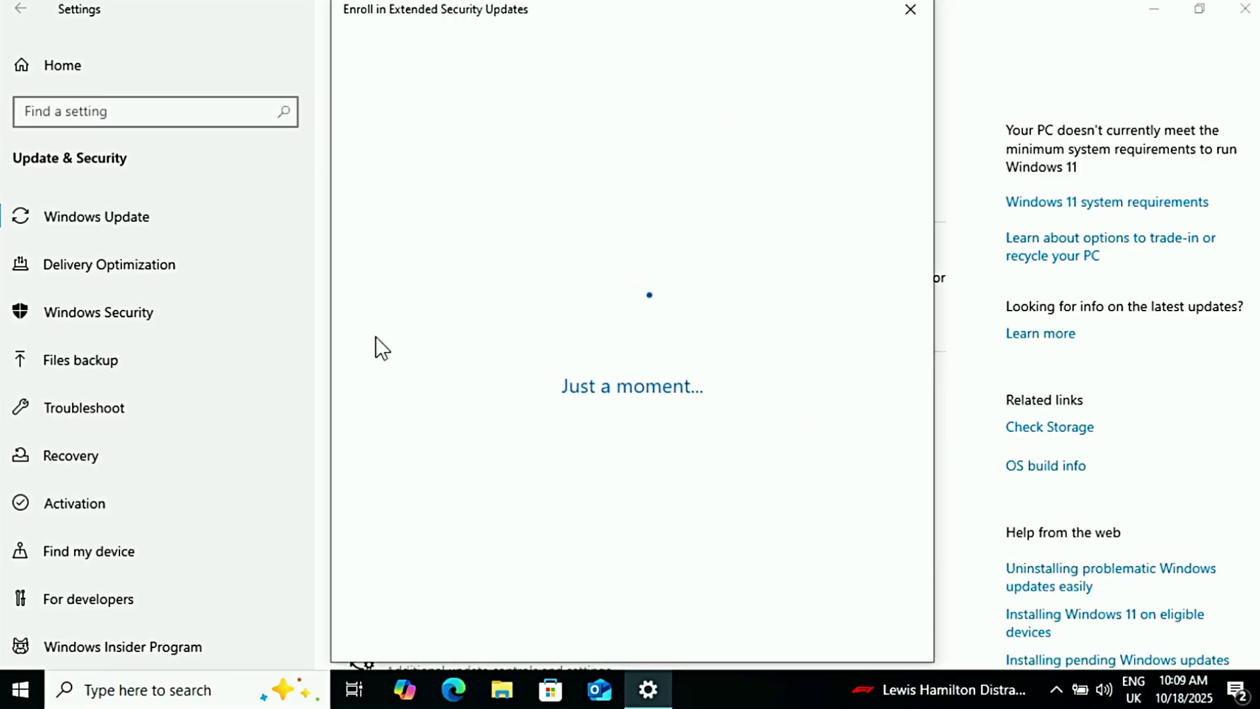